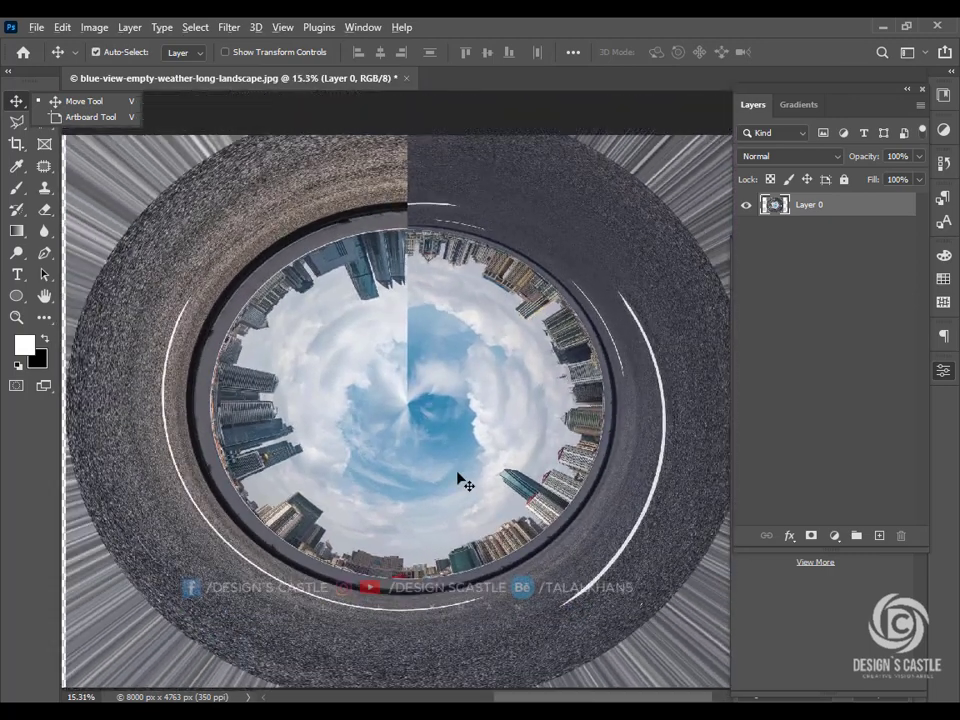
Draw a circle about 3404 px in diameter over the round city panorama with the Ellipse tool and remove its fill
scroll(456, 482, "down", 1)
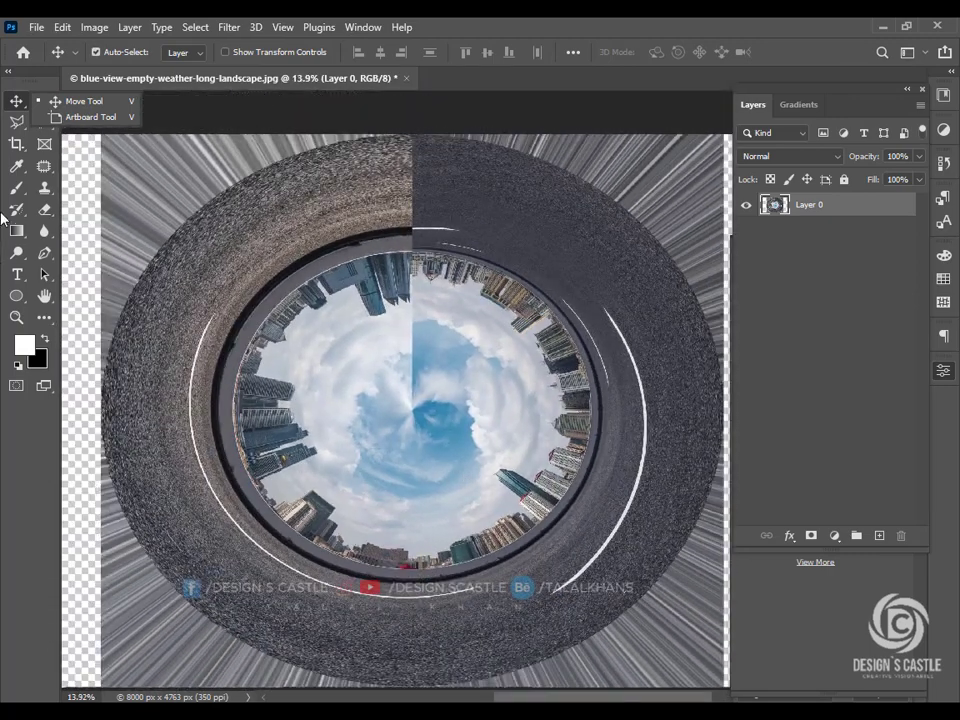
left_click(17, 296)
left_click_drag(190, 200, 629, 590)
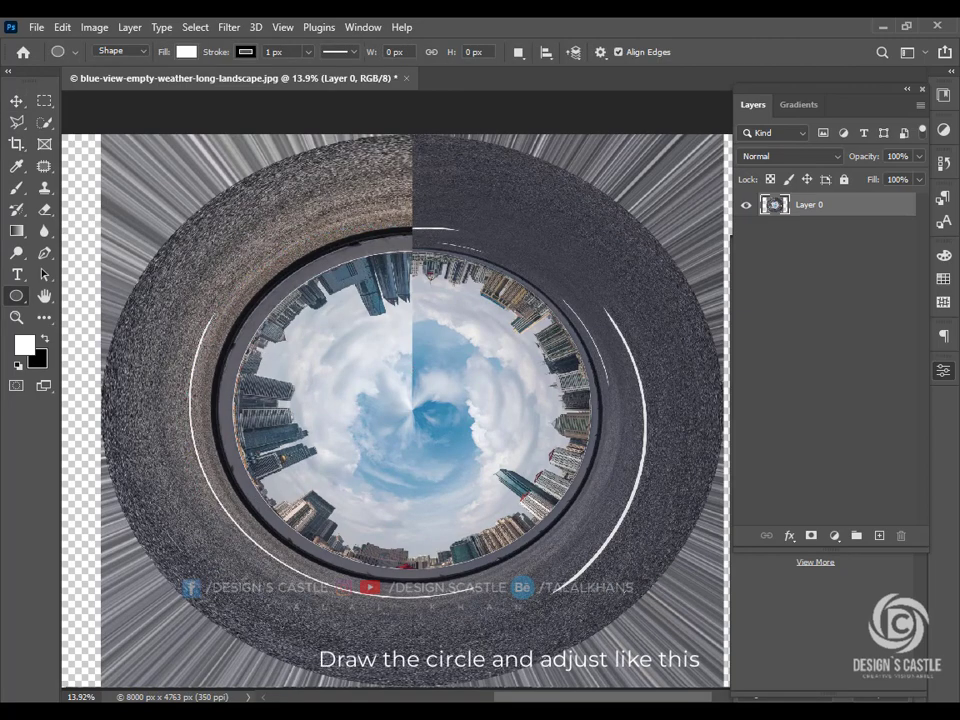
left_click_drag(228, 248, 616, 668)
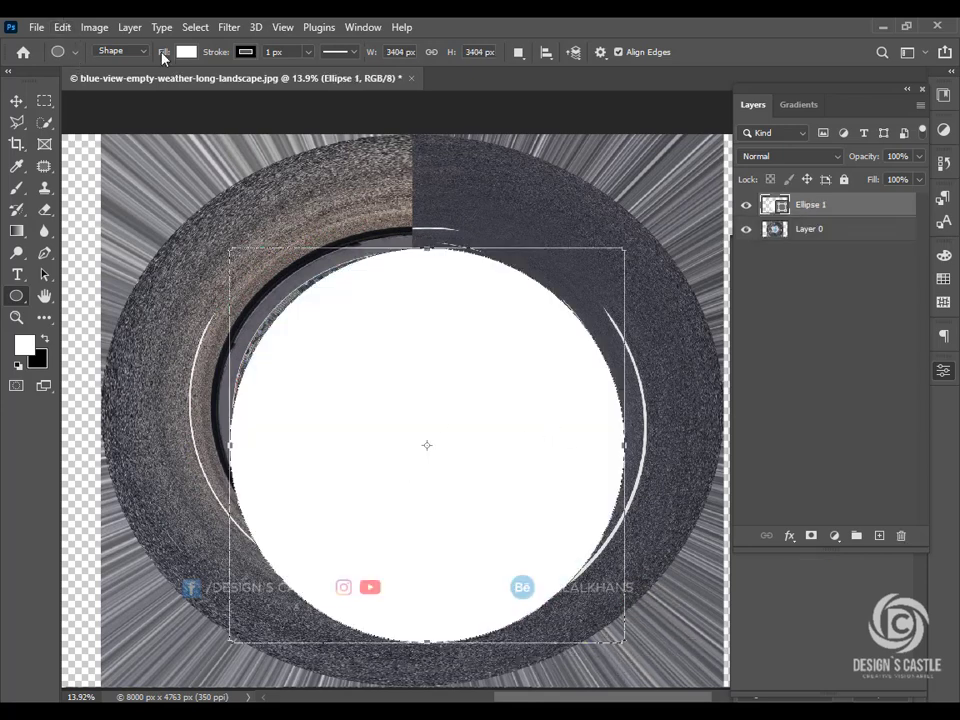
left_click(184, 52)
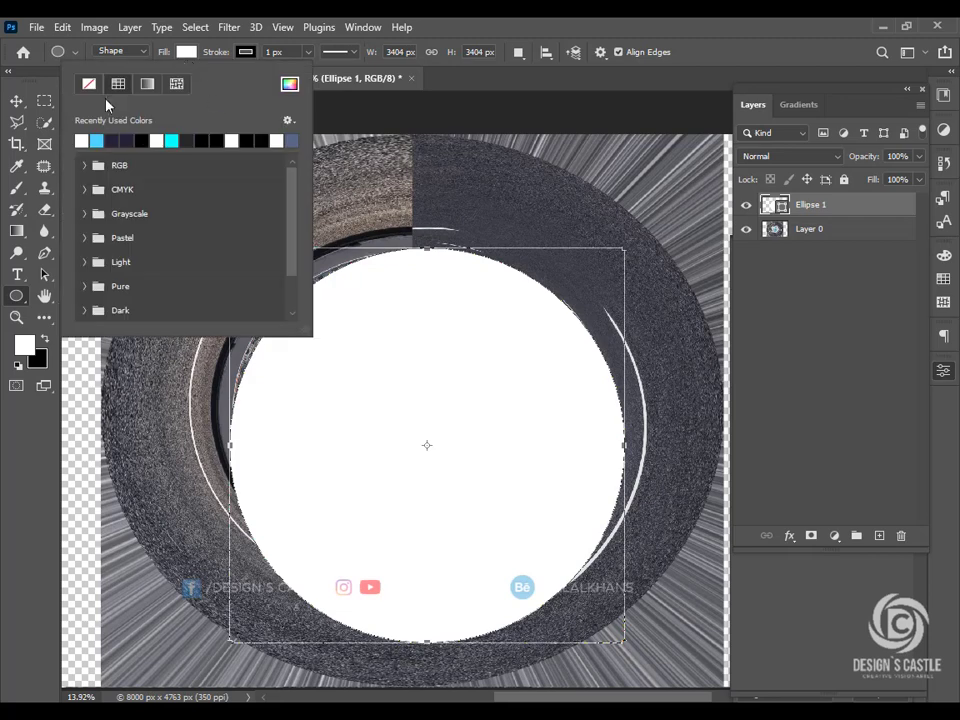
left_click(89, 83)
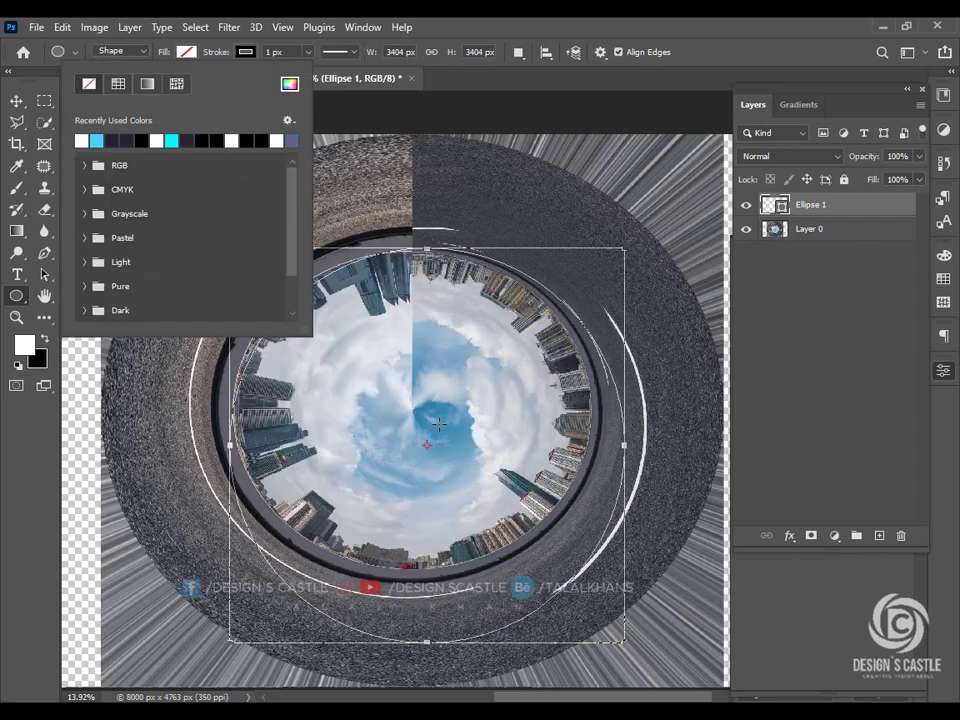
Transform the ellipse to surround the city's road ring, scaled to about 112% width and 101.5% height
left_click(15, 99)
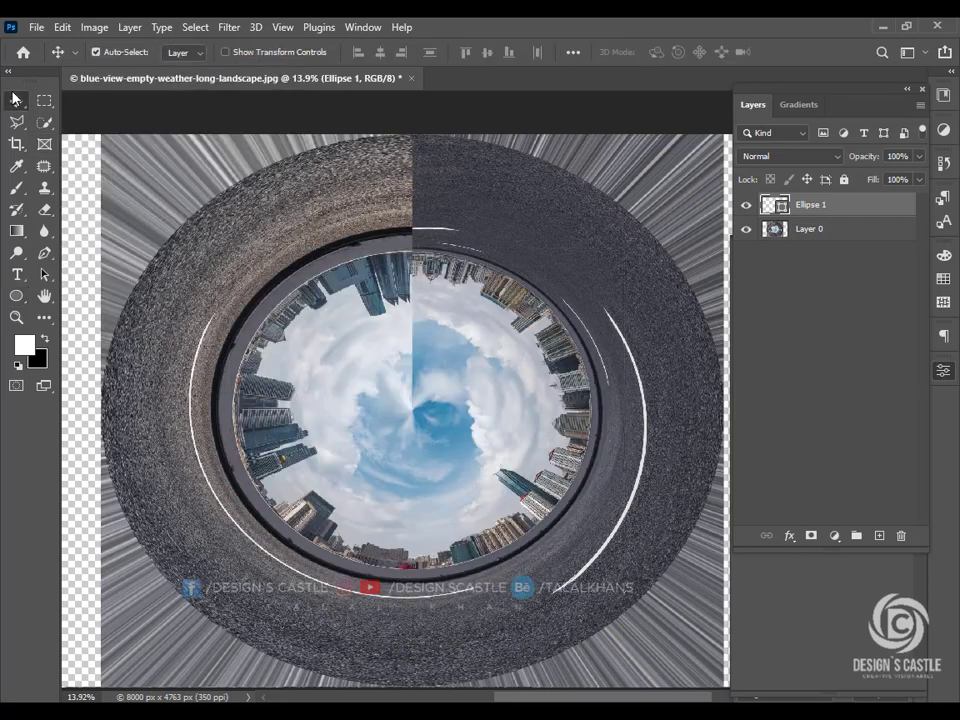
key("ctrl+t")
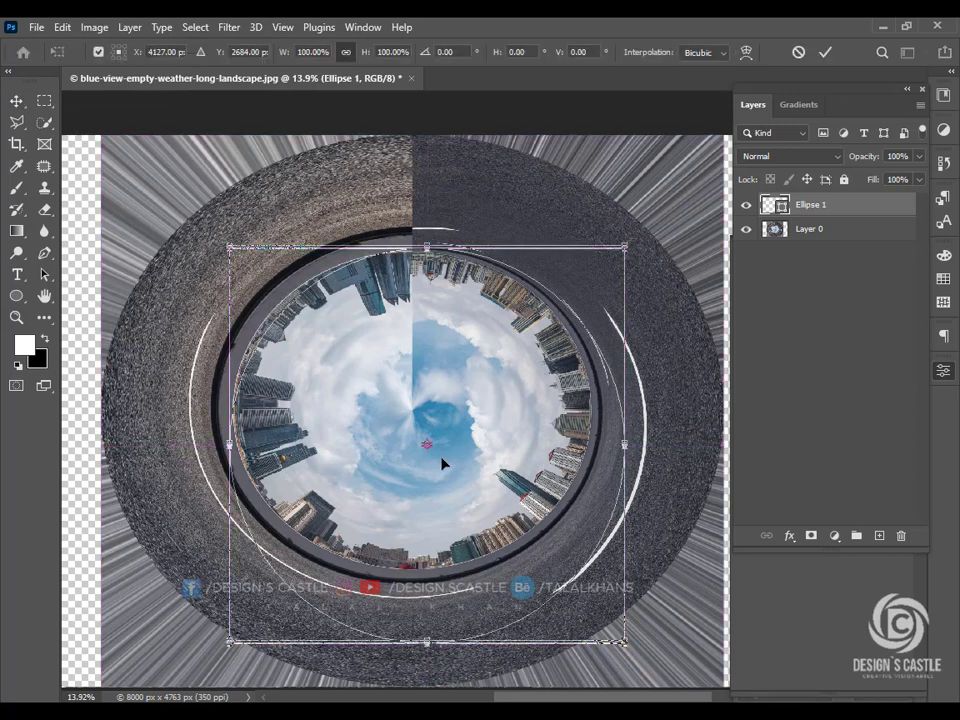
left_click_drag(445, 468, 433, 437)
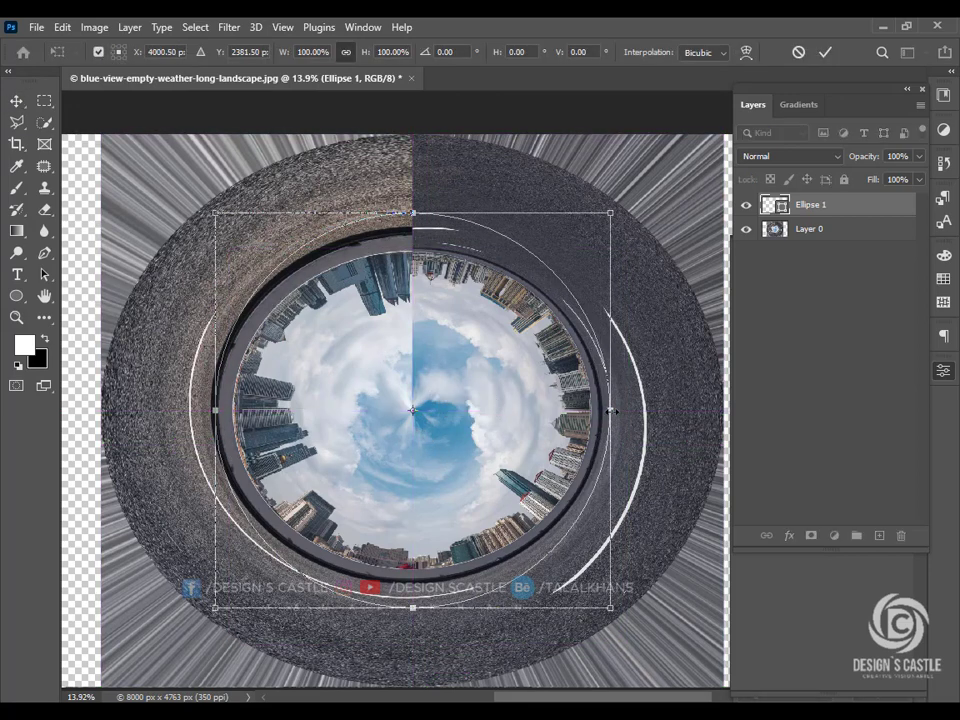
left_click_drag(611, 410, 623, 410)
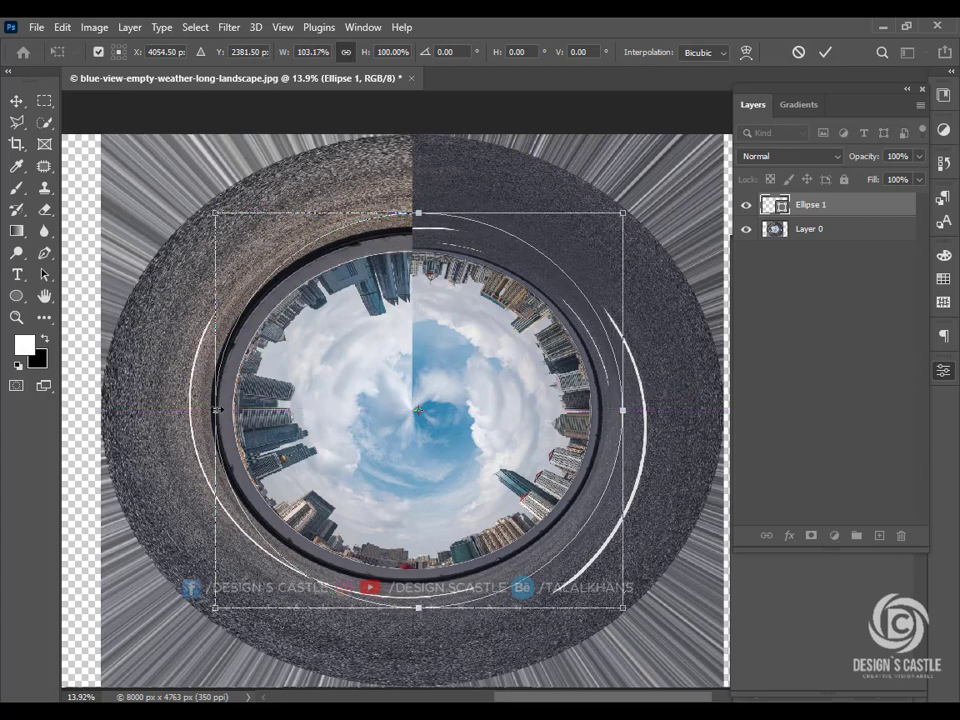
left_click_drag(217, 410, 185, 410)
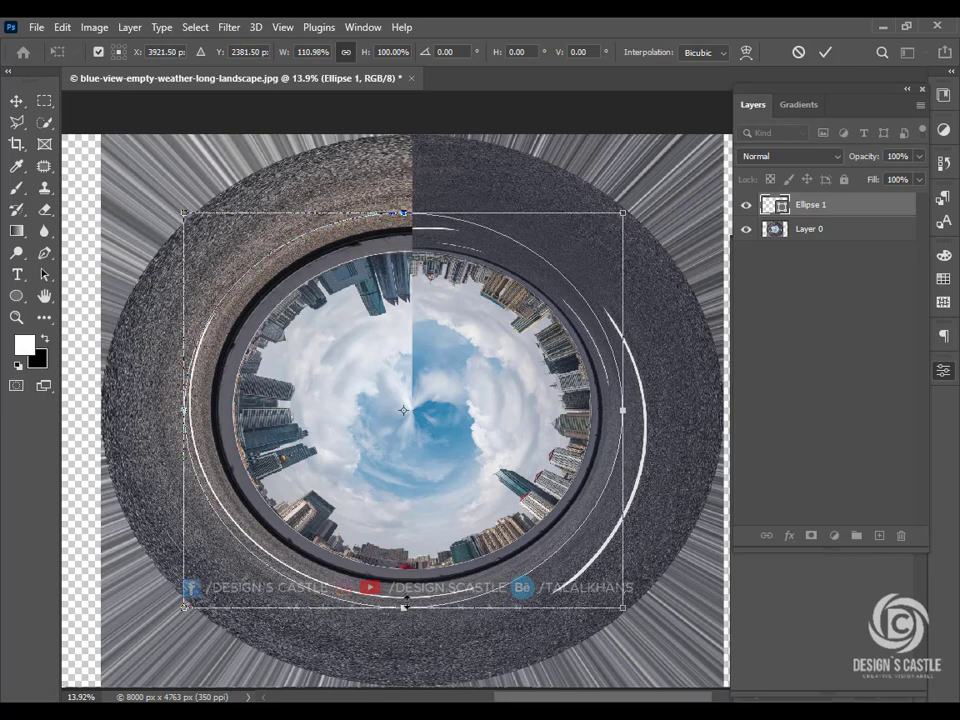
left_click_drag(403, 609, 403, 615)
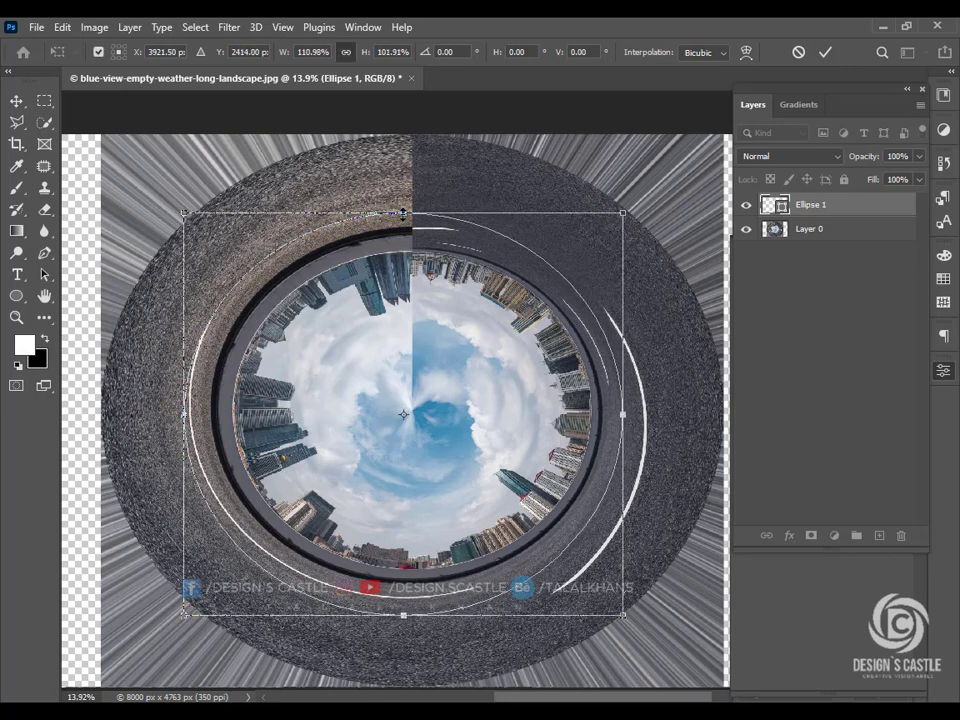
left_click_drag(403, 212, 403, 213)
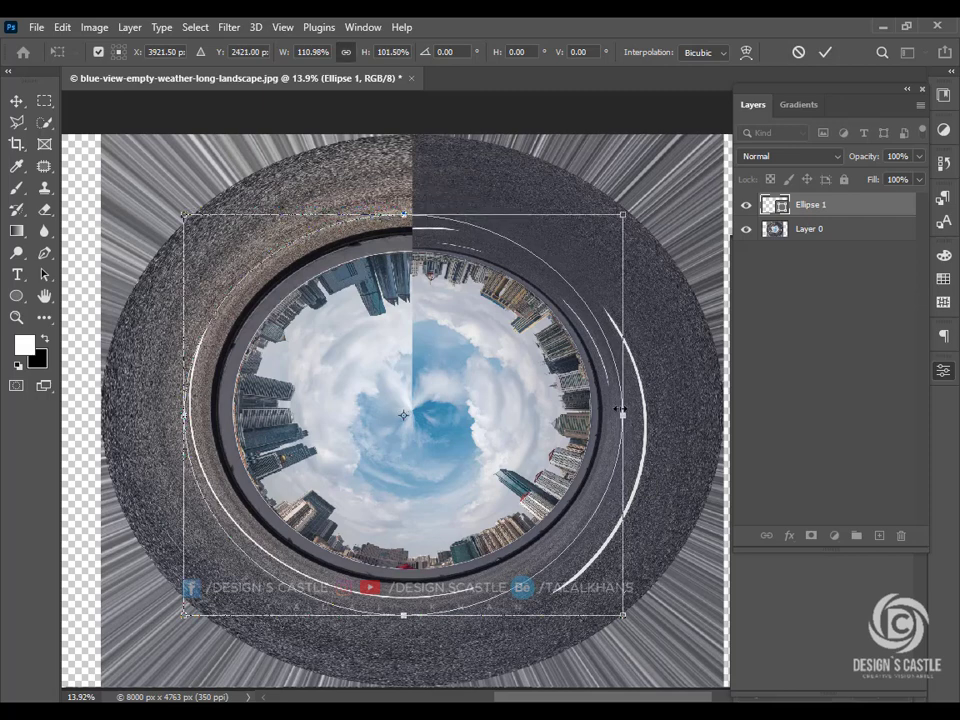
left_click_drag(625, 415, 627, 415)
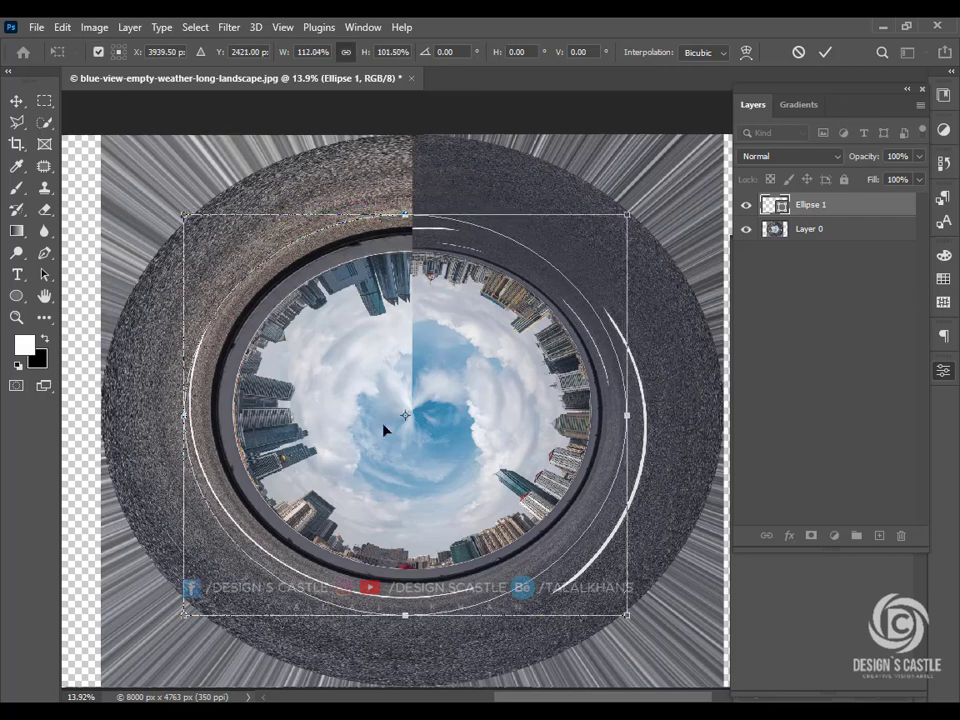
key("Return")
Load the ellipse outline as a selection and use it to add a layer mask to Layer 0
left_click(778, 205, "ctrl")
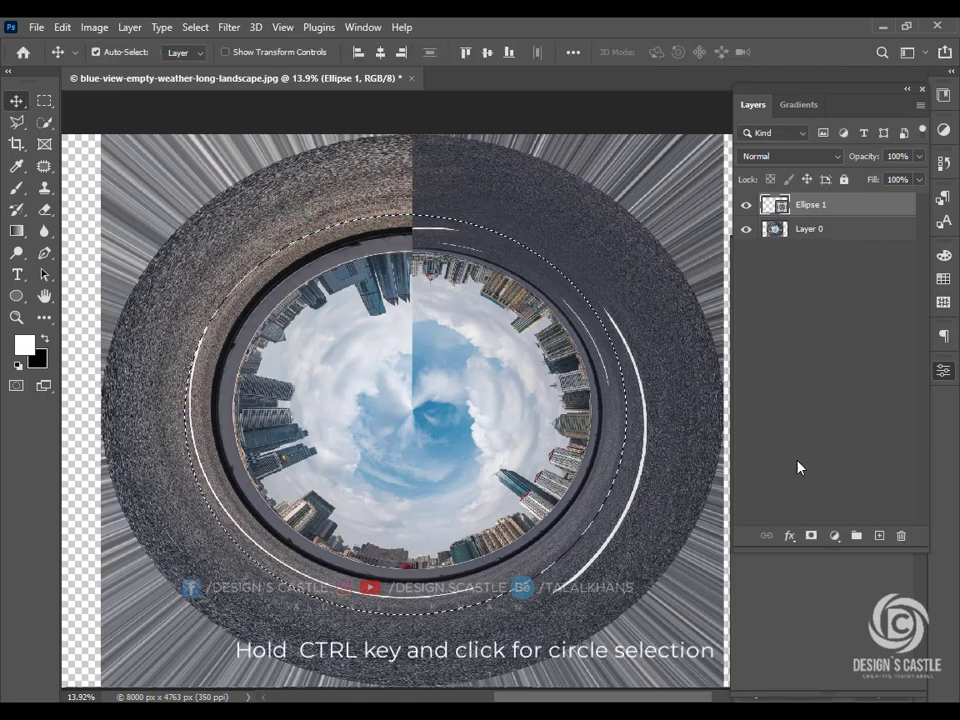
left_click(790, 230)
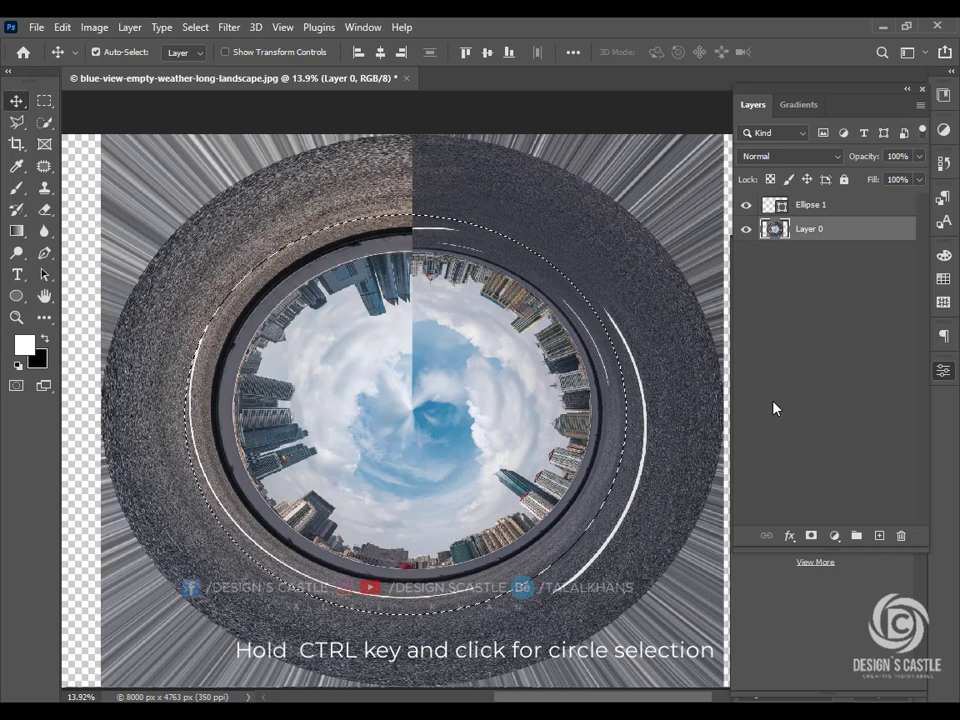
left_click(810, 538)
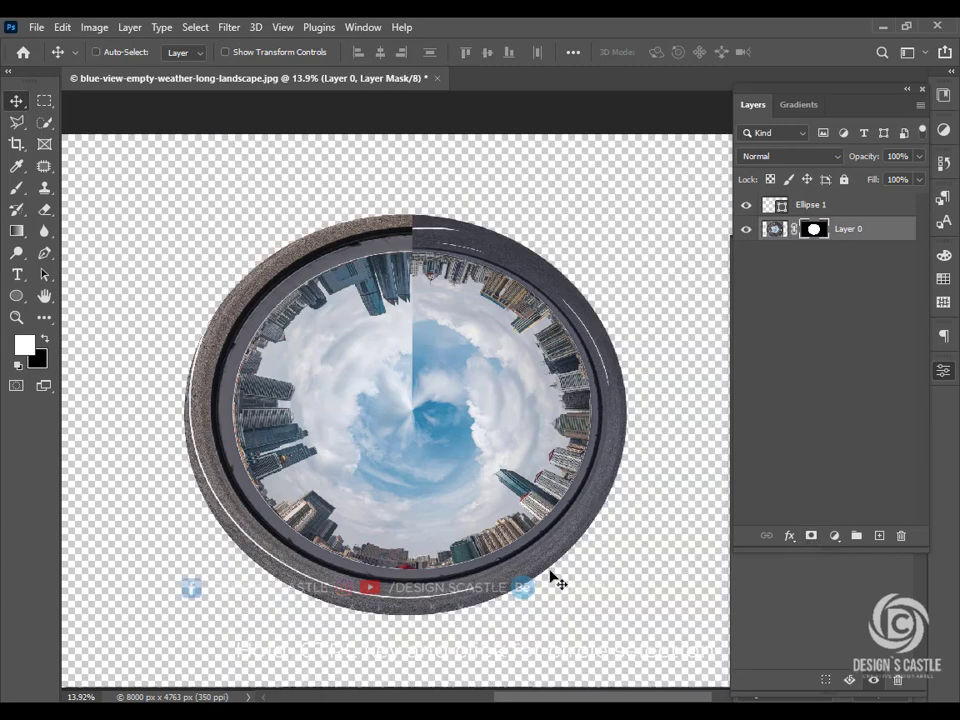
left_click_drag(534, 571, 547, 570)
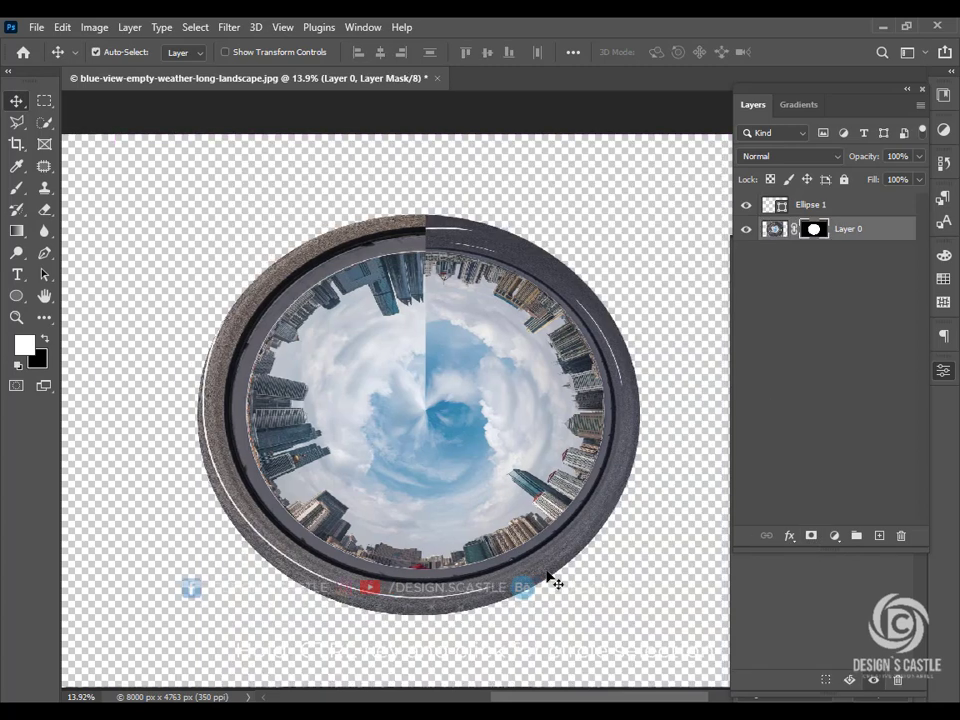
scroll(484, 482, "up", 2)
scroll(484, 482, "down", 2)
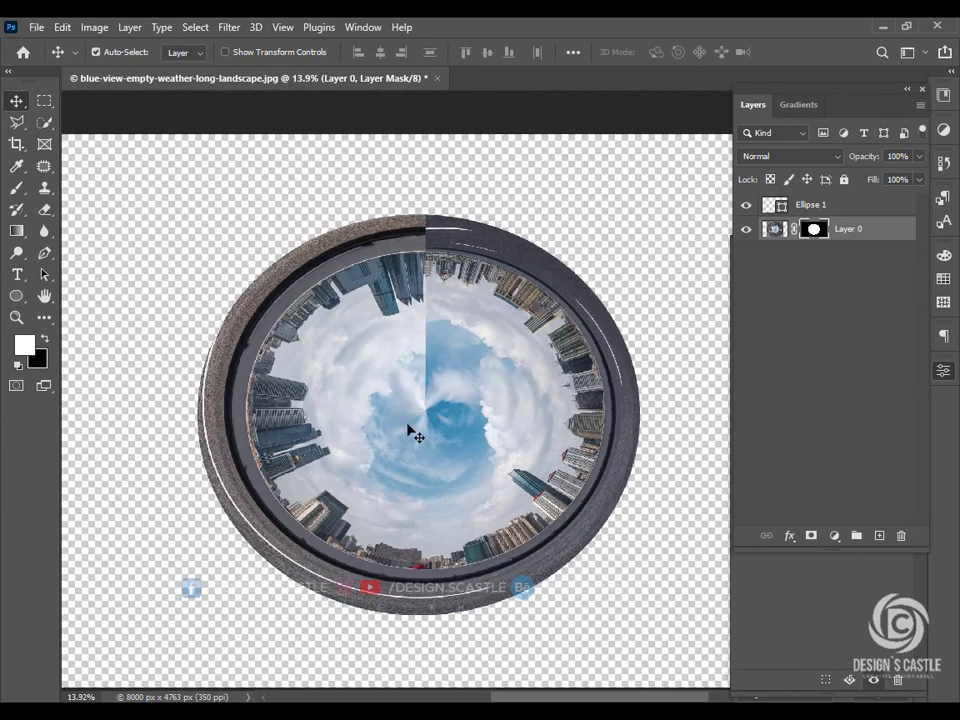
scroll(409, 415, "up", 2)
scroll(409, 410, "right", 1)
scroll(414, 418, "down", 2)
scroll(414, 414, "left", 1)
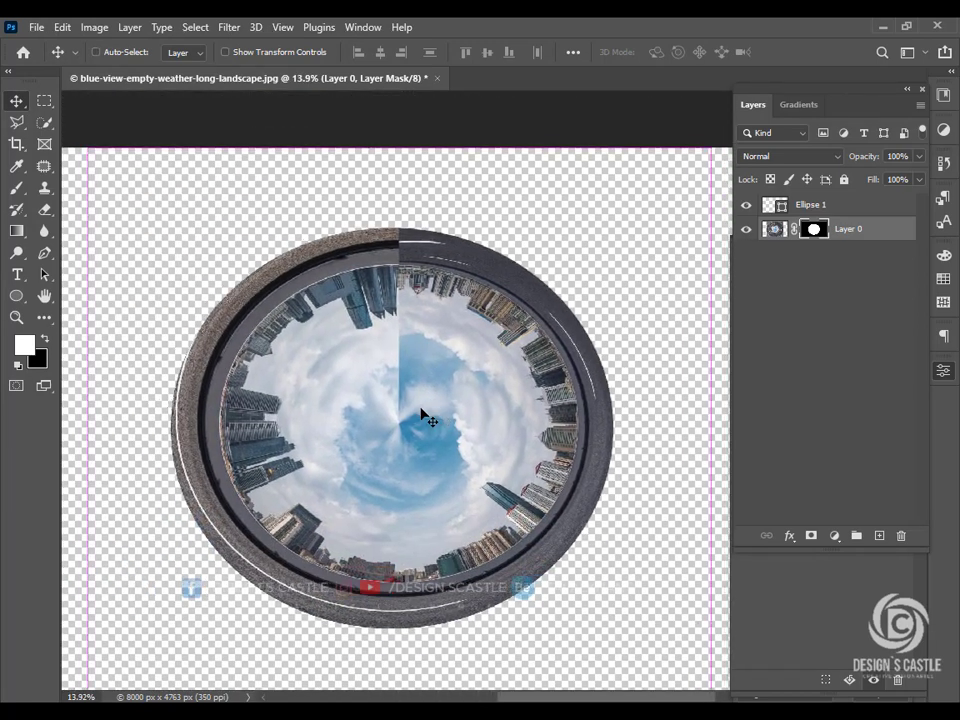
Use the Patch tool on Layer 0's image to blend the vertical seam through the sky above the centre
left_click(775, 231)
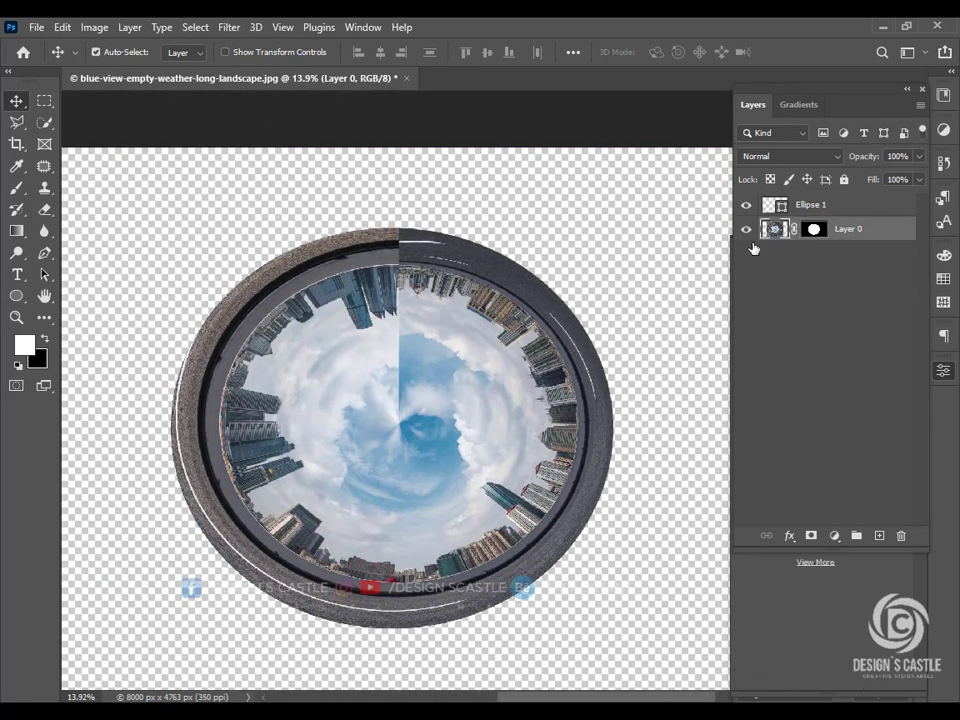
left_click(44, 166)
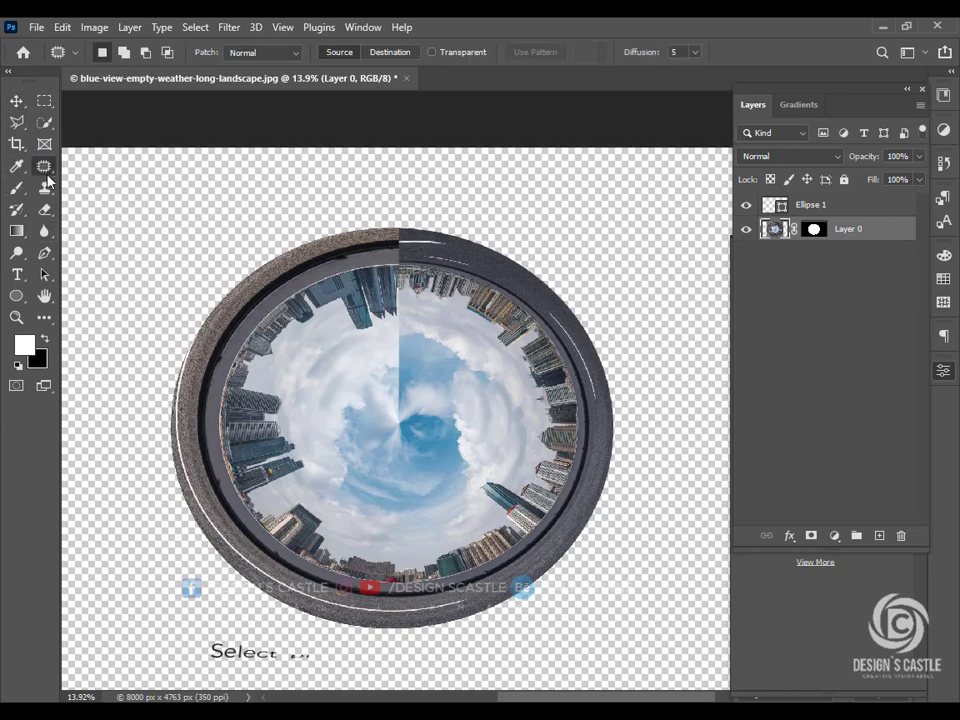
scroll(405, 449, "up", 1)
scroll(405, 449, "up", 2)
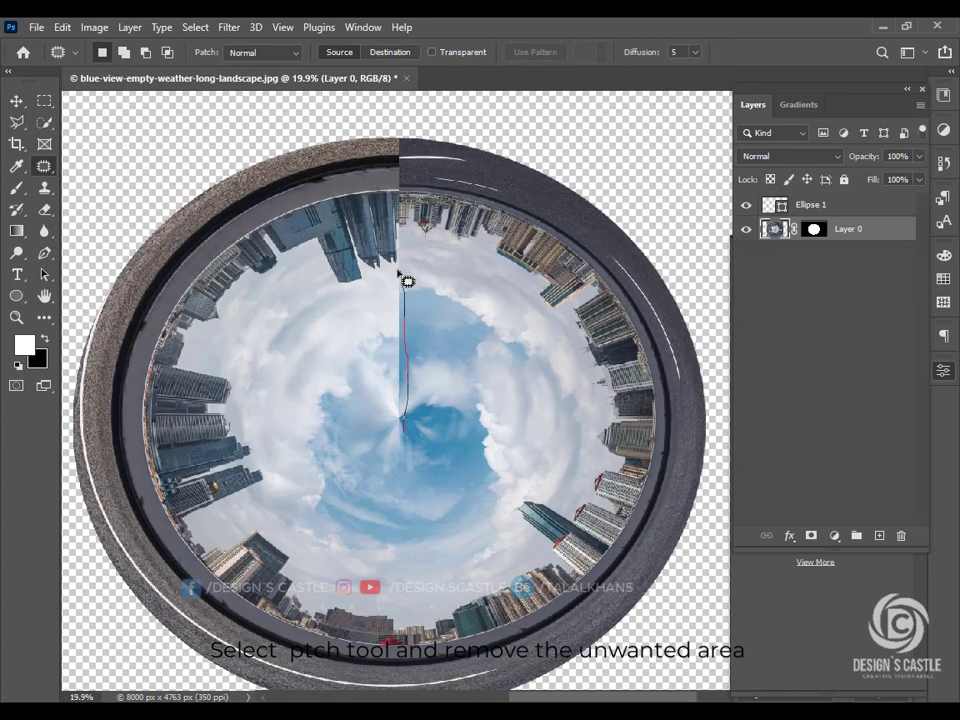
left_click_drag(409, 441, 400, 425)
Patch the upper part of the seam where it crosses the buildings and the road rim
scroll(414, 424, "up", 4)
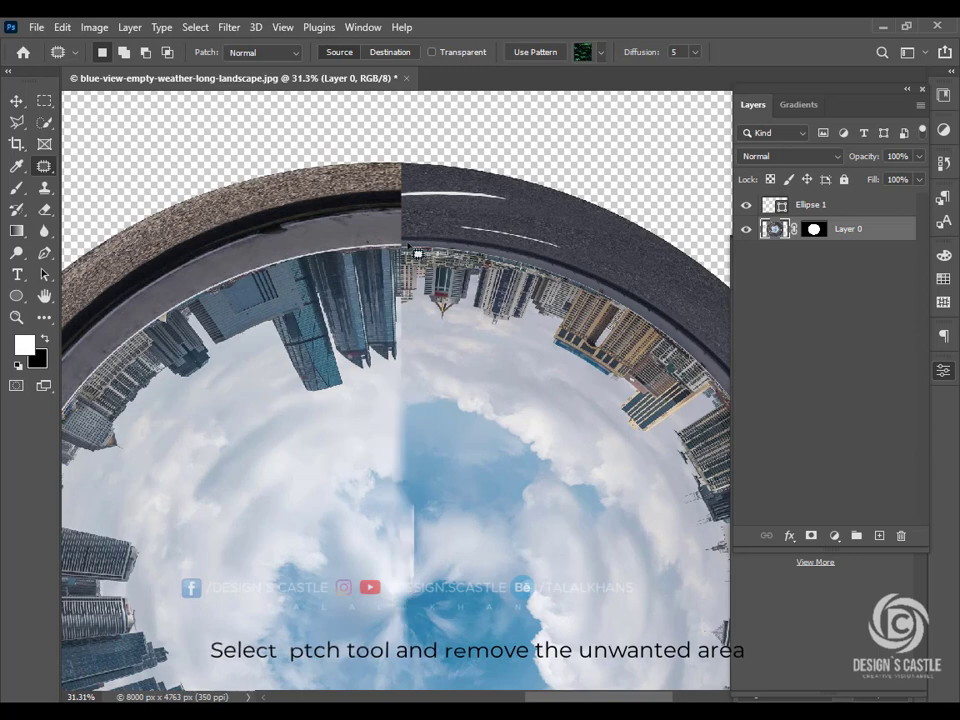
scroll(412, 285, "up", 2)
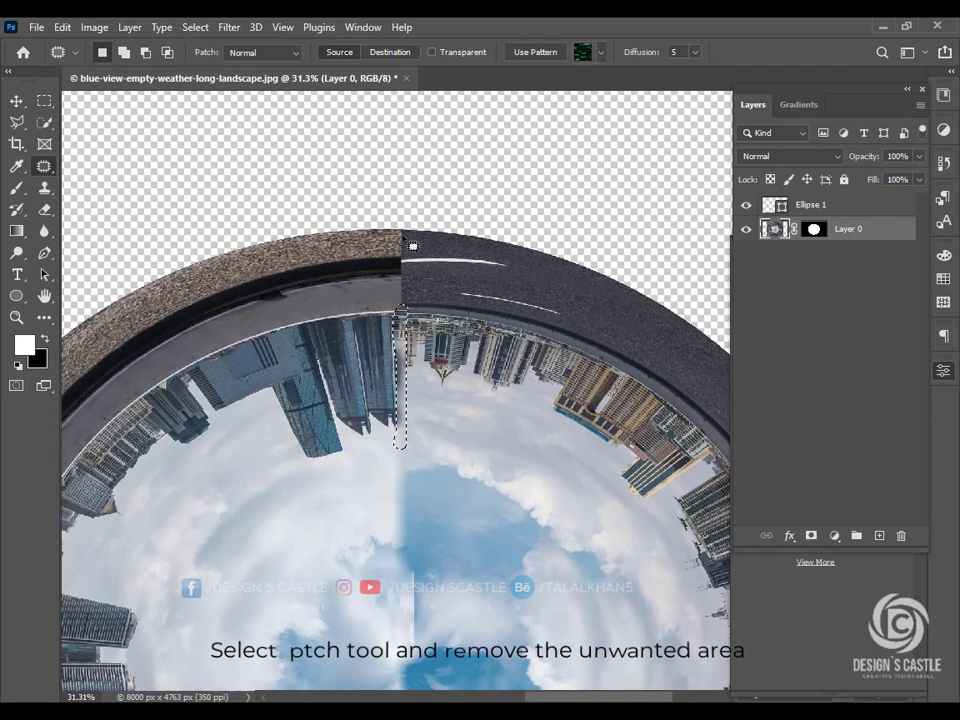
left_click_drag(400, 278, 406, 228)
left_click_drag(407, 270, 401, 267)
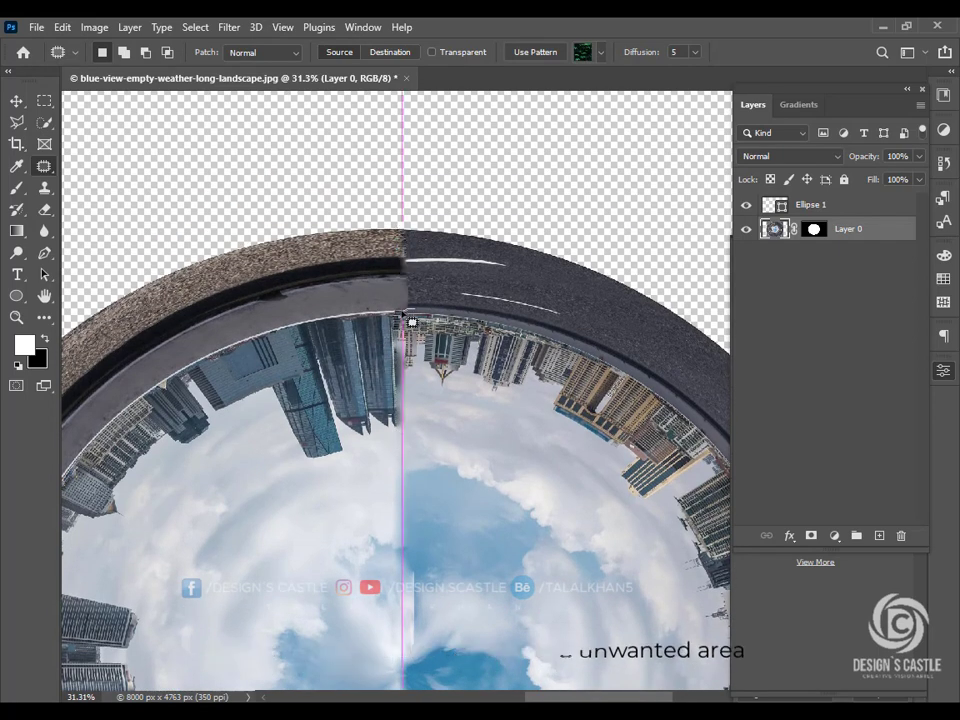
Patch the remaining seam fragment and the pinched spot in the sky at the centre of the circle
scroll(402, 318, "down", 5)
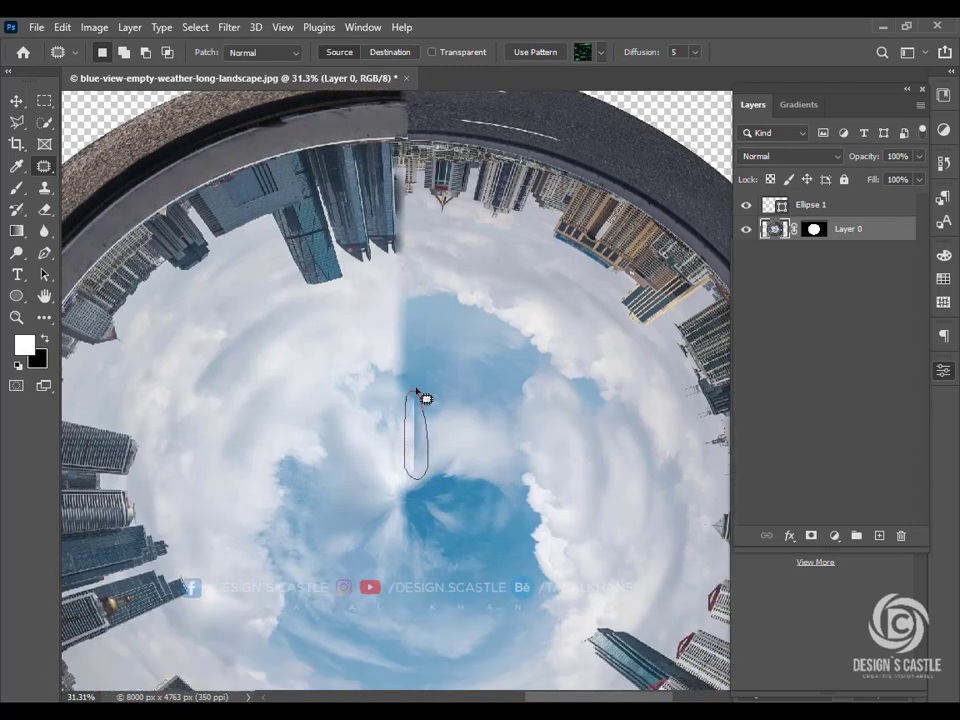
left_click_drag(416, 391, 416, 388)
left_click_drag(415, 436, 385, 438)
scroll(414, 441, "down", 2)
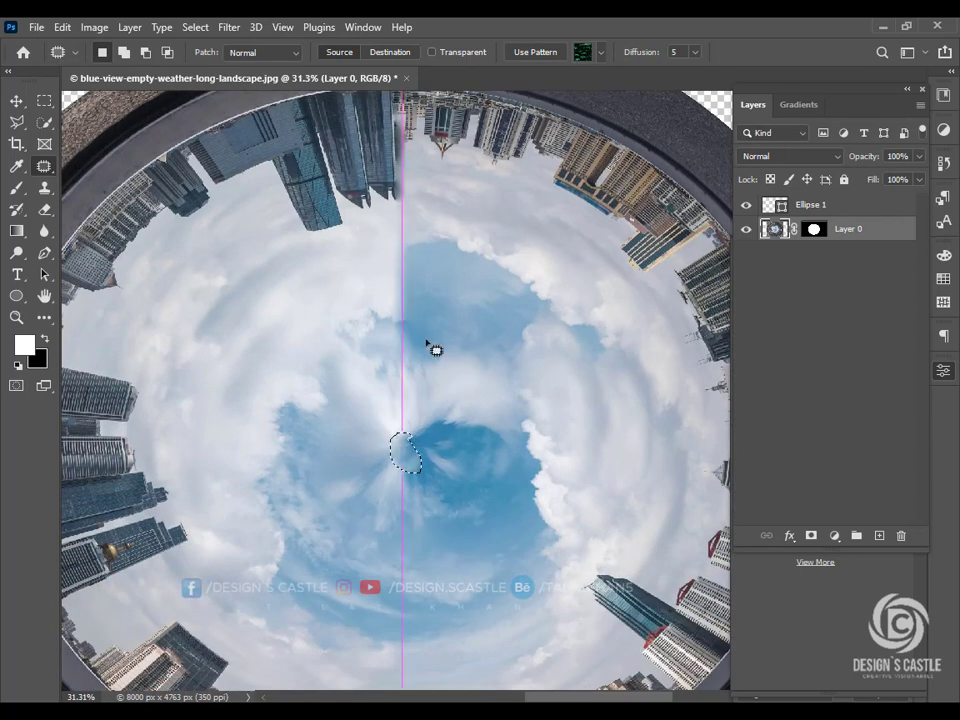
key("v")
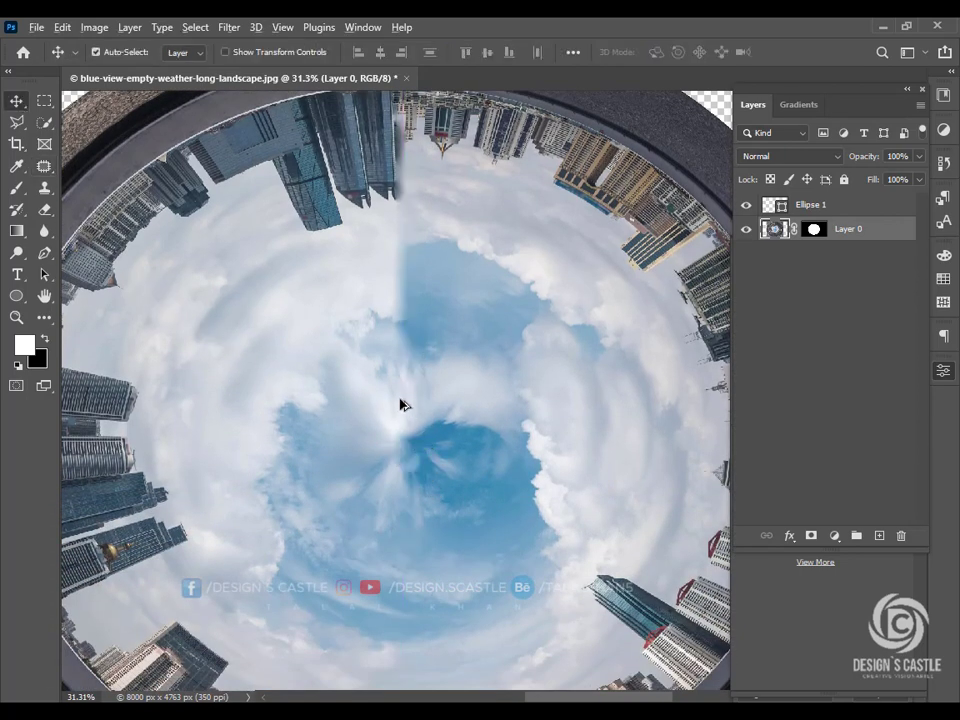
Place the cloudy sky photo in the document as a new layer and move it beneath Layer 0
scroll(400, 404, "down", 5)
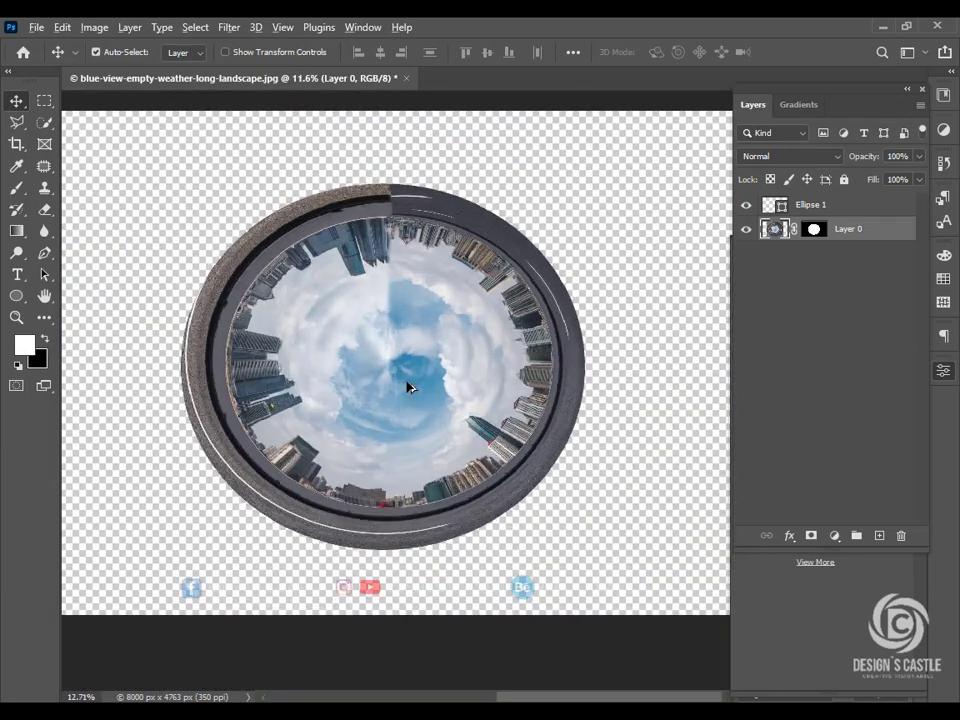
scroll(408, 387, "up", 1)
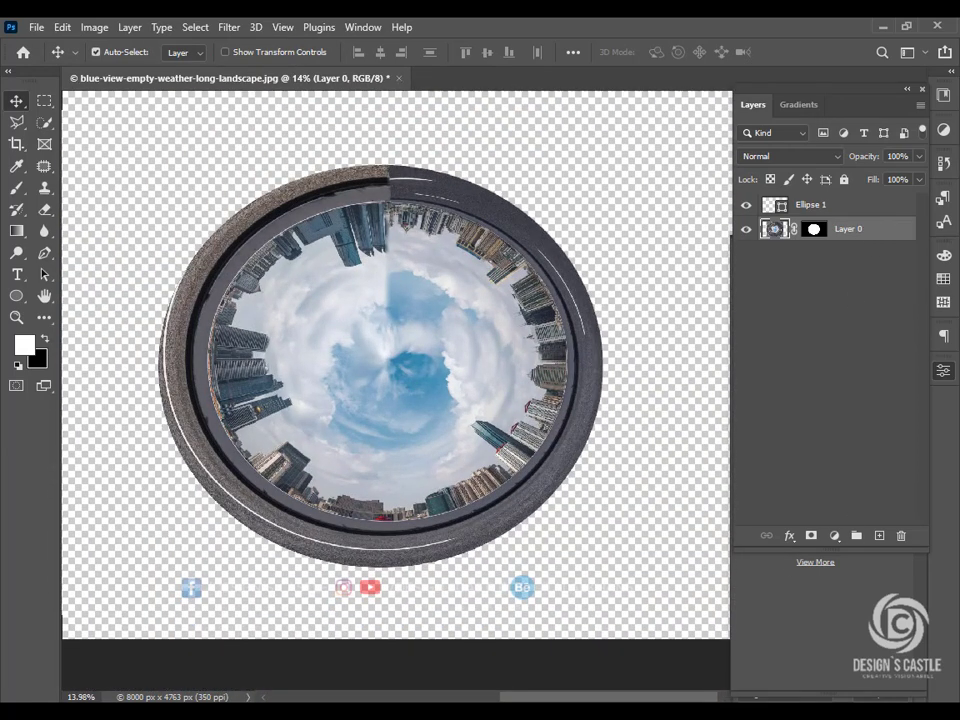
key("alt+Tab")
left_click_drag(188, 442, 320, 490)
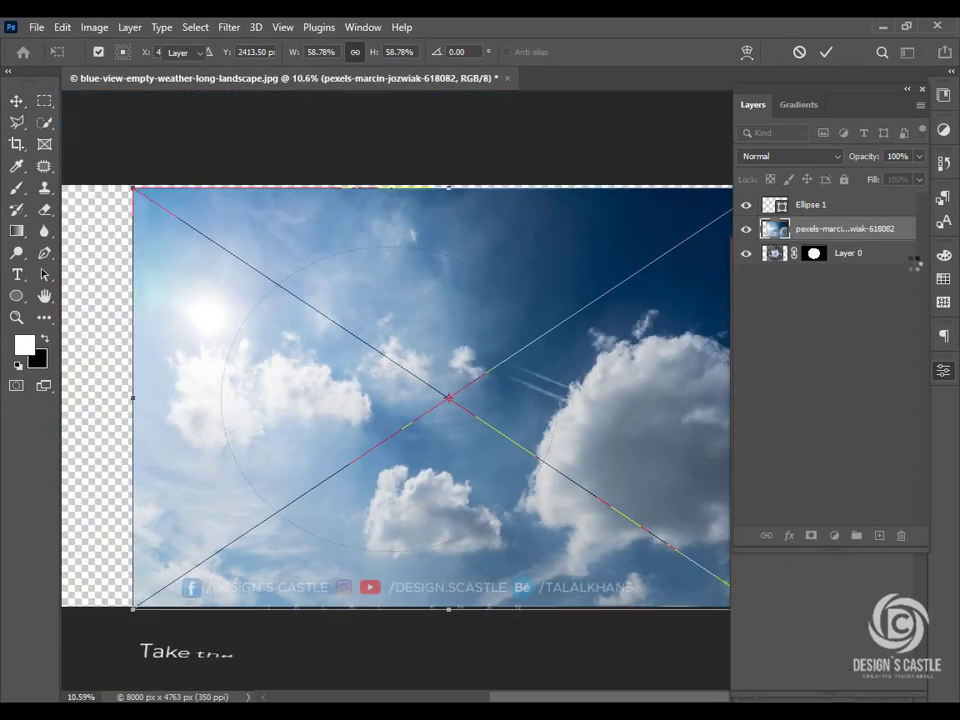
key("Return")
left_click_drag(870, 229, 900, 265)
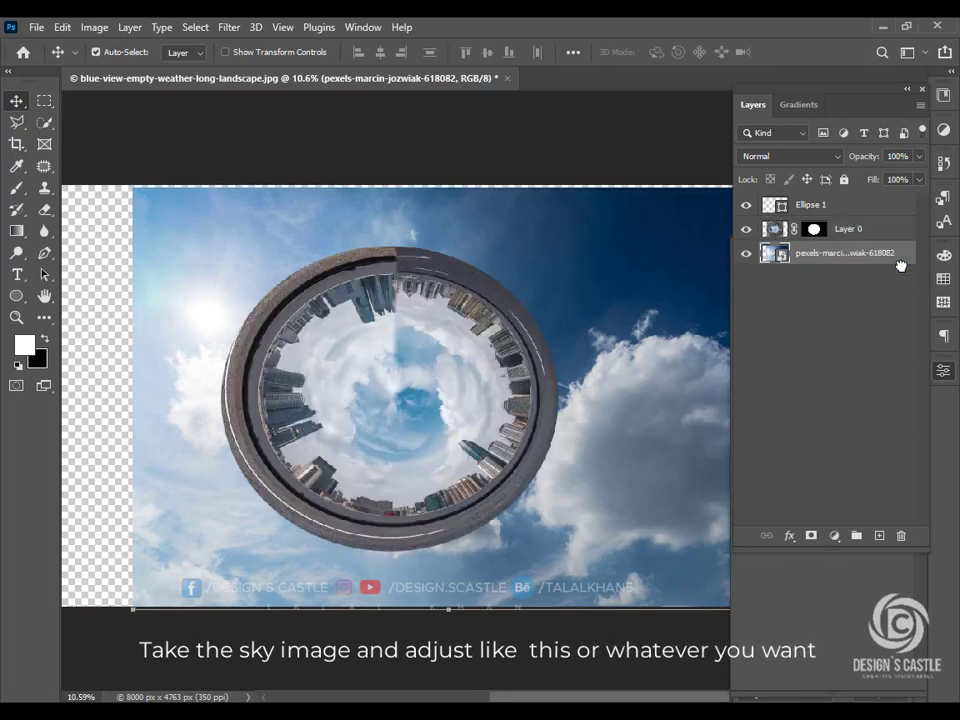
Try to reposition the sky photo and enlarge it to about 158% to cover the canvas
left_click_drag(568, 508, 525, 497)
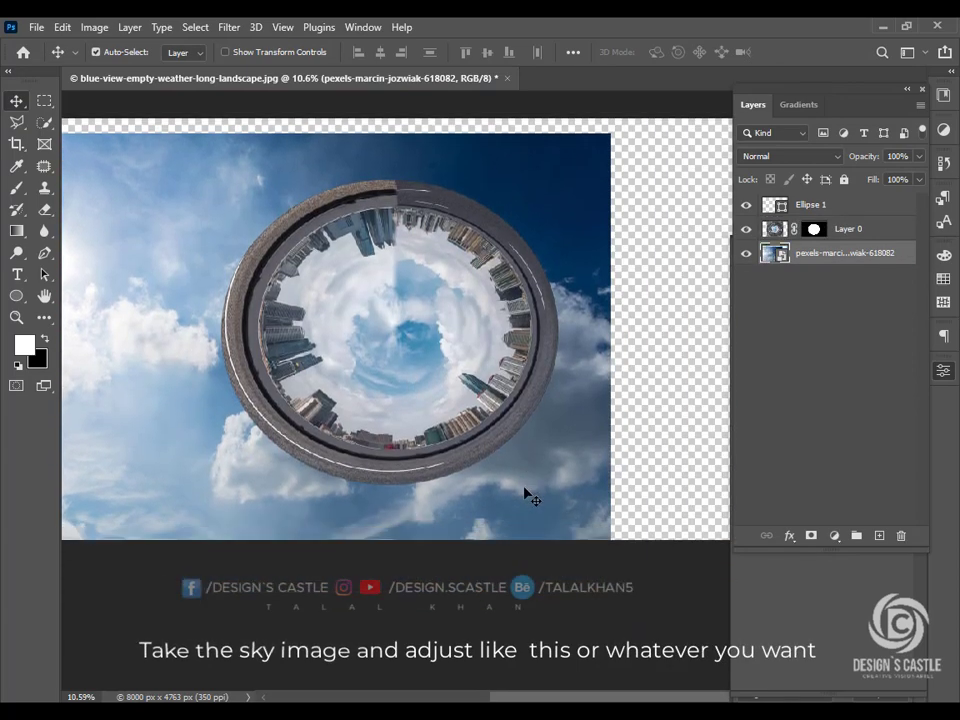
scroll(523, 489, "down", 2)
key("ctrl+t")
scroll(585, 470, "down", 2)
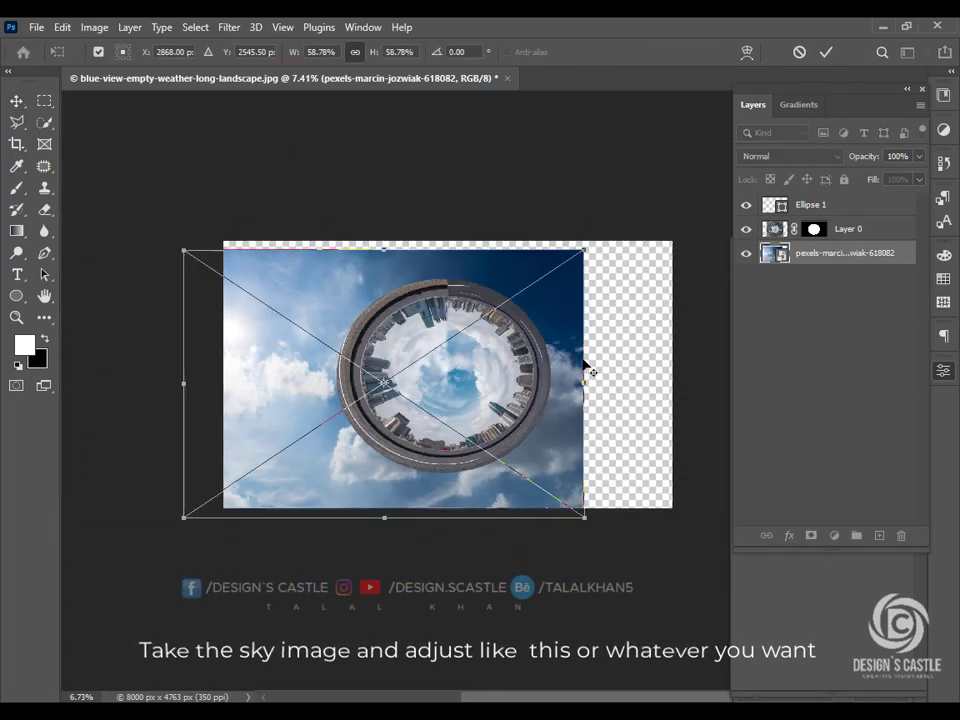
left_click_drag(600, 522, 870, 615)
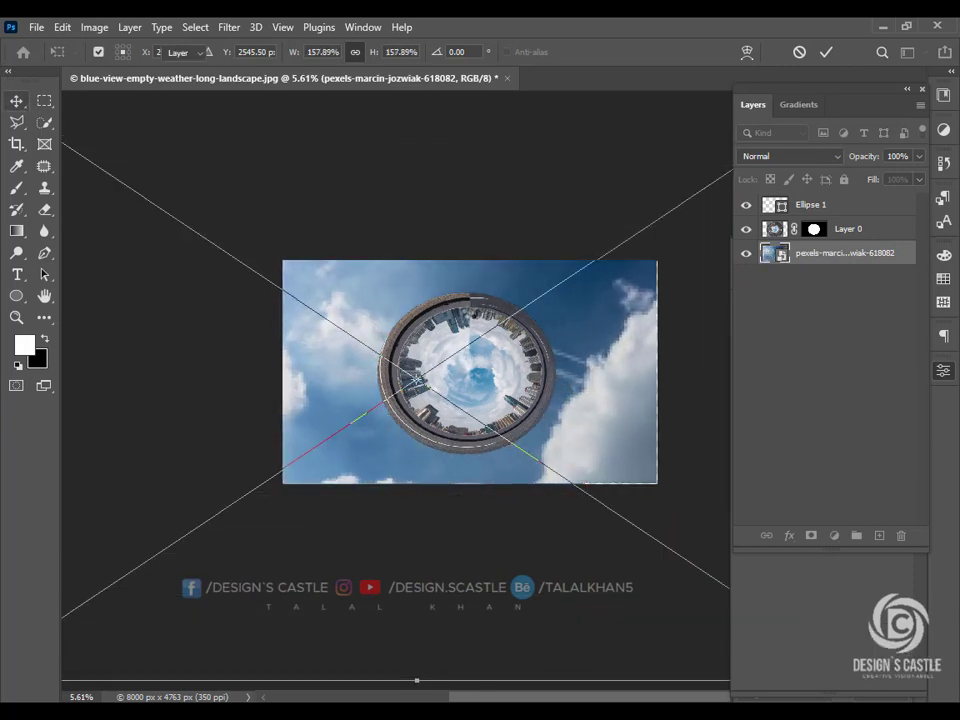
key("Return")
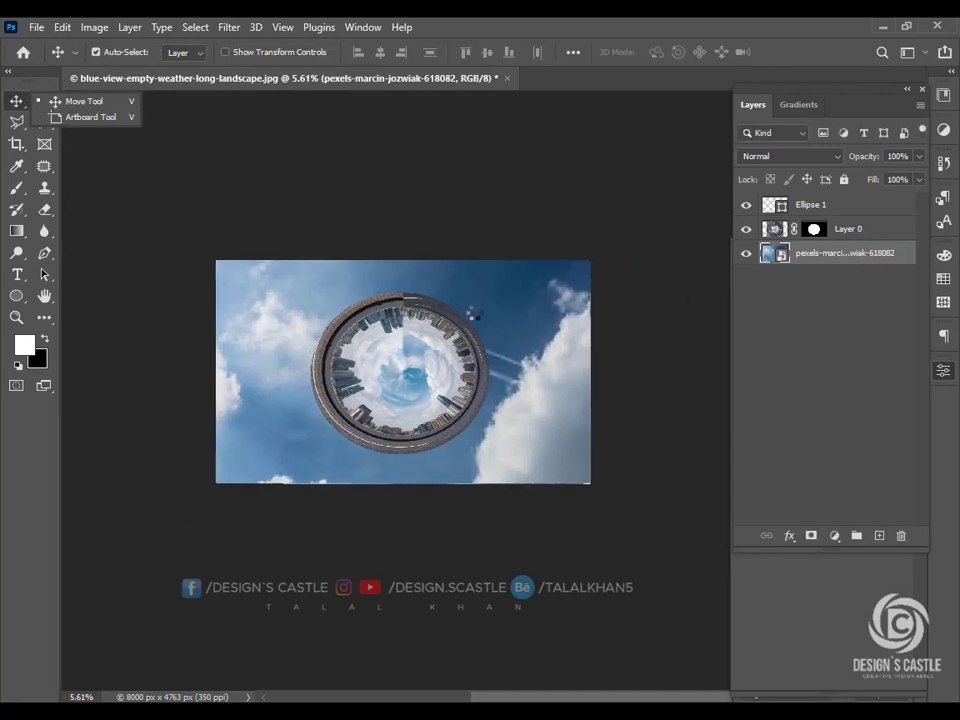
scroll(440, 432, "up", 3)
mouse_move(364, 396)
left_mouse_down()
mouse_move(375, 392)
mouse_move(339, 390)
mouse_move(399, 386)
mouse_move(366, 381)
mouse_move(351, 390)
mouse_move(365, 390)
left_mouse_up()
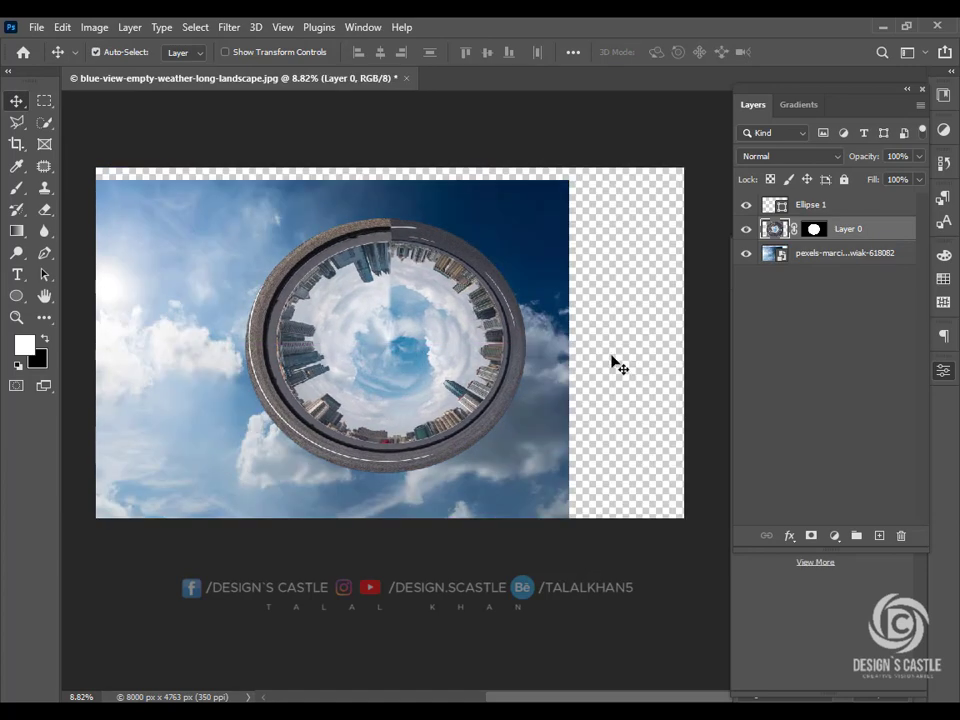
Reselect the sky photo layer and scale it to about 134% so that it covers the whole canvas
scroll(537, 474, "down", 3)
key("alt+bracketleft")
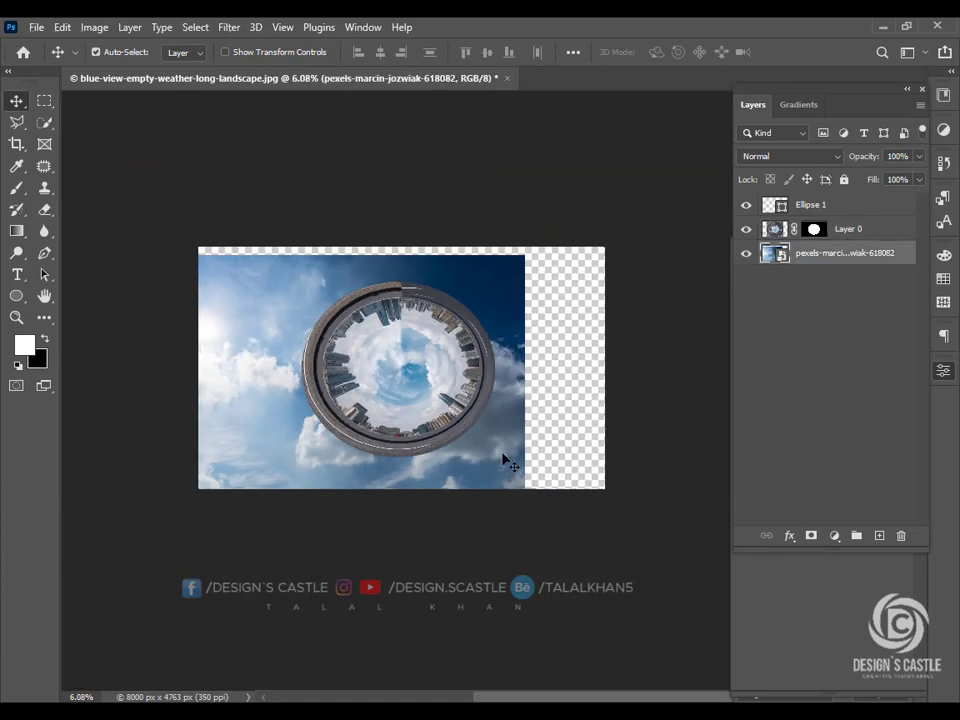
key("ctrl+t")
scroll(515, 480, "down", 2)
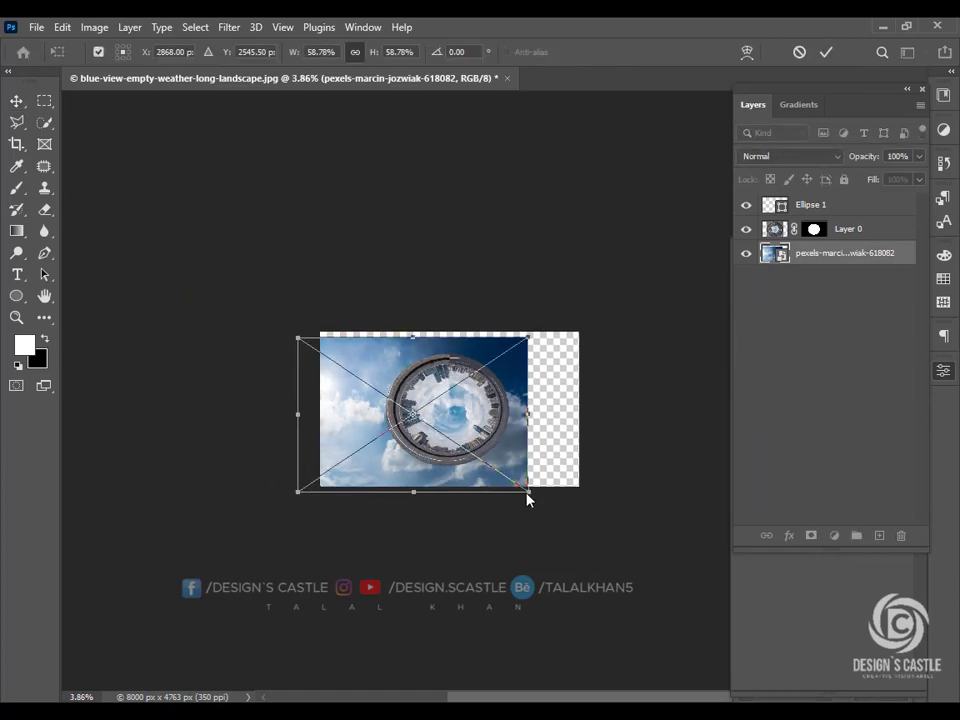
left_click_drag(527, 493, 537, 543)
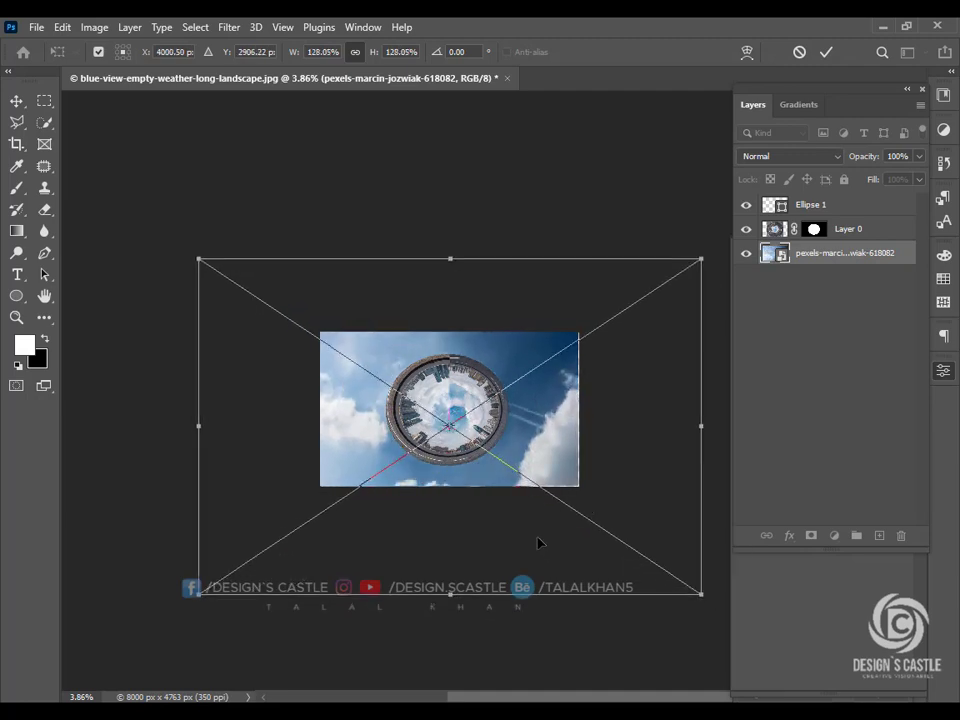
left_click_drag(700, 596, 725, 609)
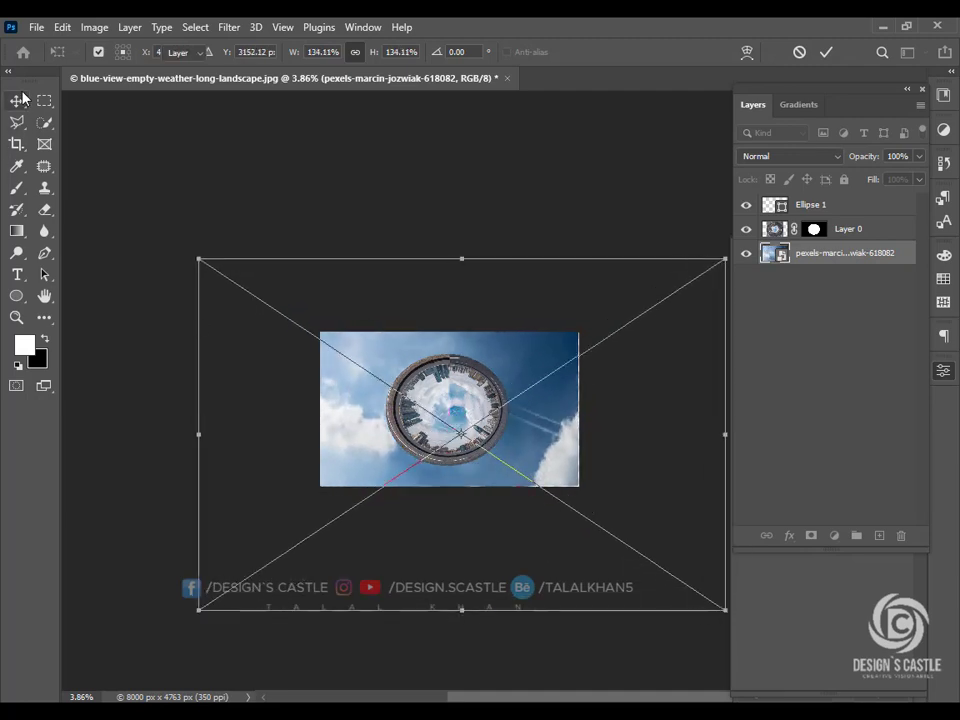
Apply a Motion Blur filter to the sky photo layer with an angle of 0° and a distance of 2000 pixels
scroll(333, 349, "down", 6)
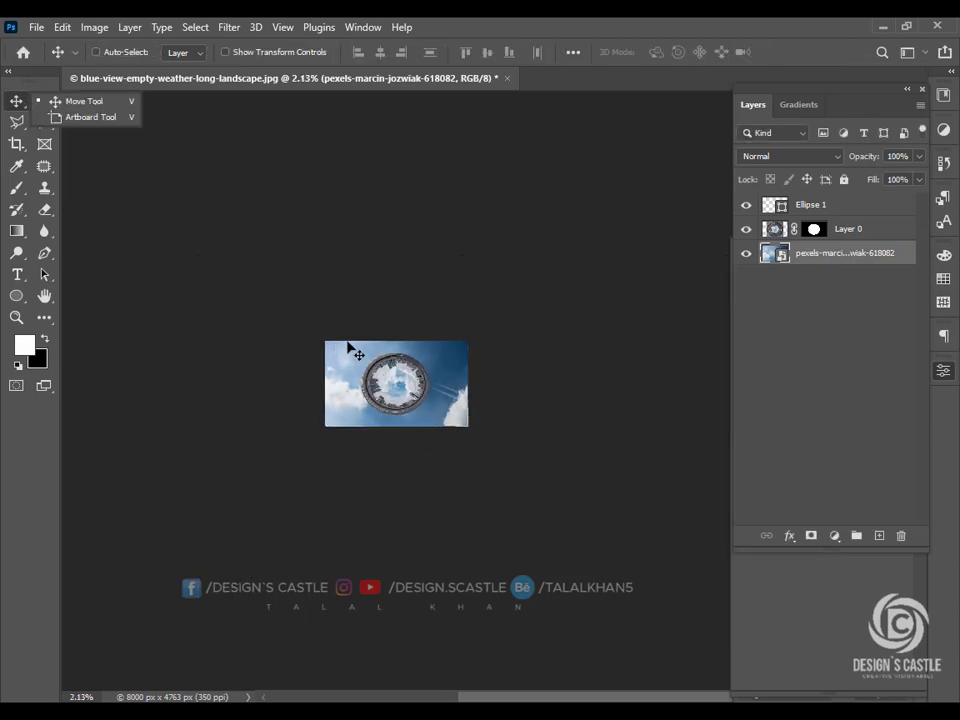
scroll(335, 405, "right", 2)
scroll(333, 408, "up", 6)
scroll(335, 378, "up", 5)
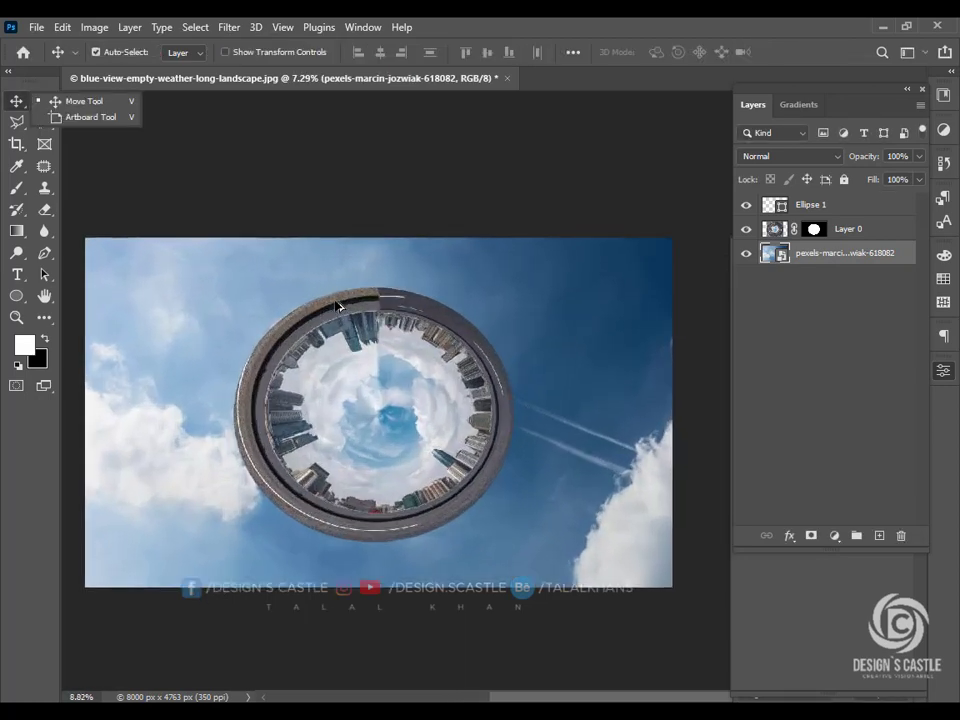
left_click(224, 28)
mouse_move(284, 247)
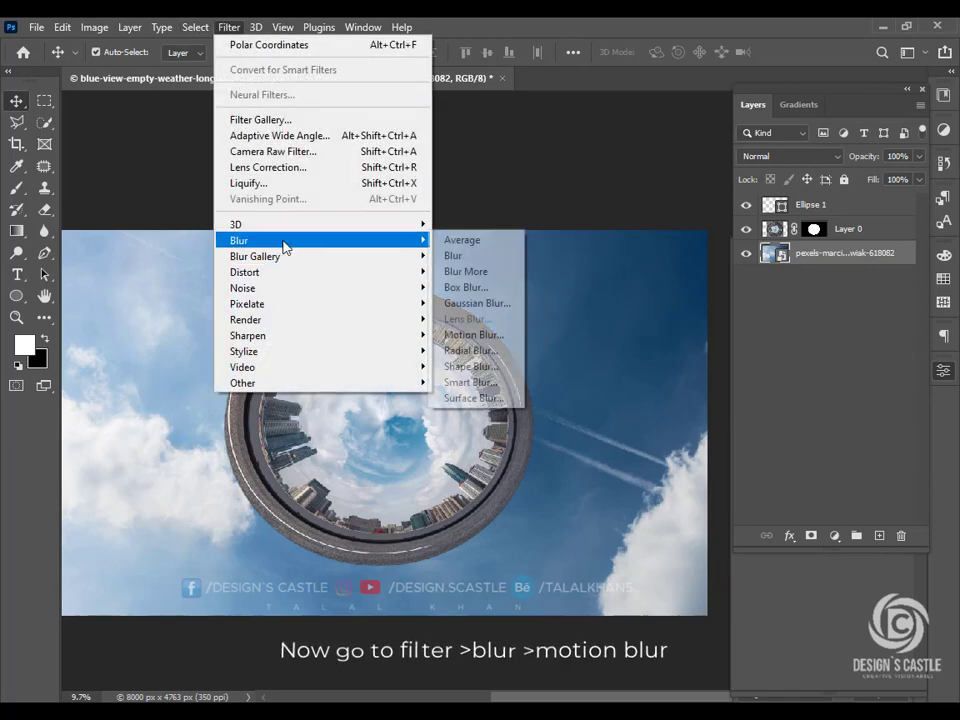
left_click(472, 335)
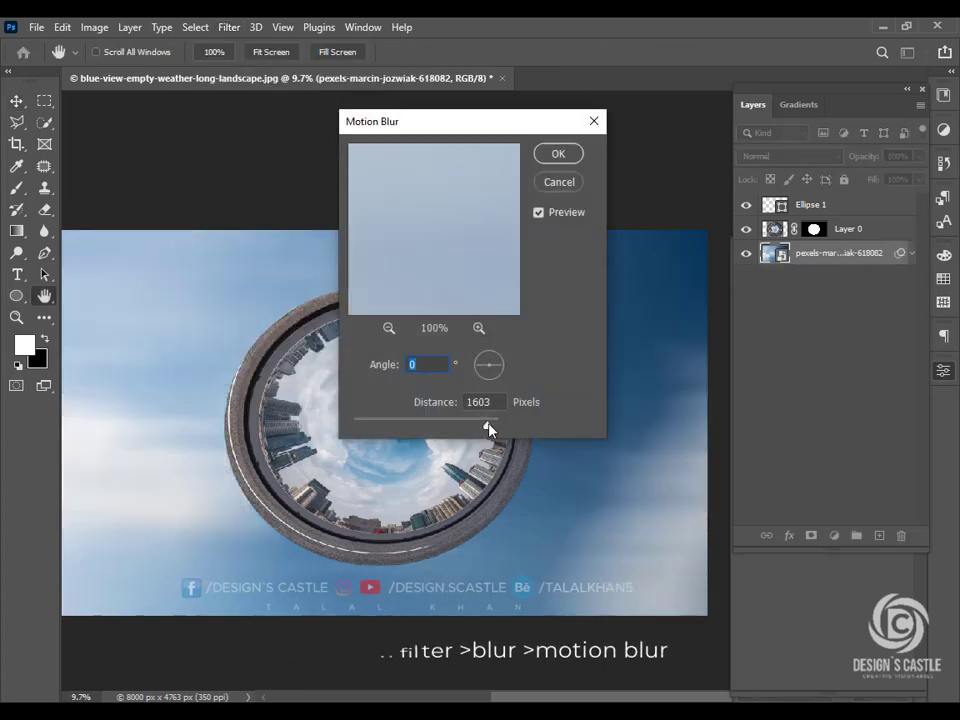
left_click_drag(487, 425, 639, 491)
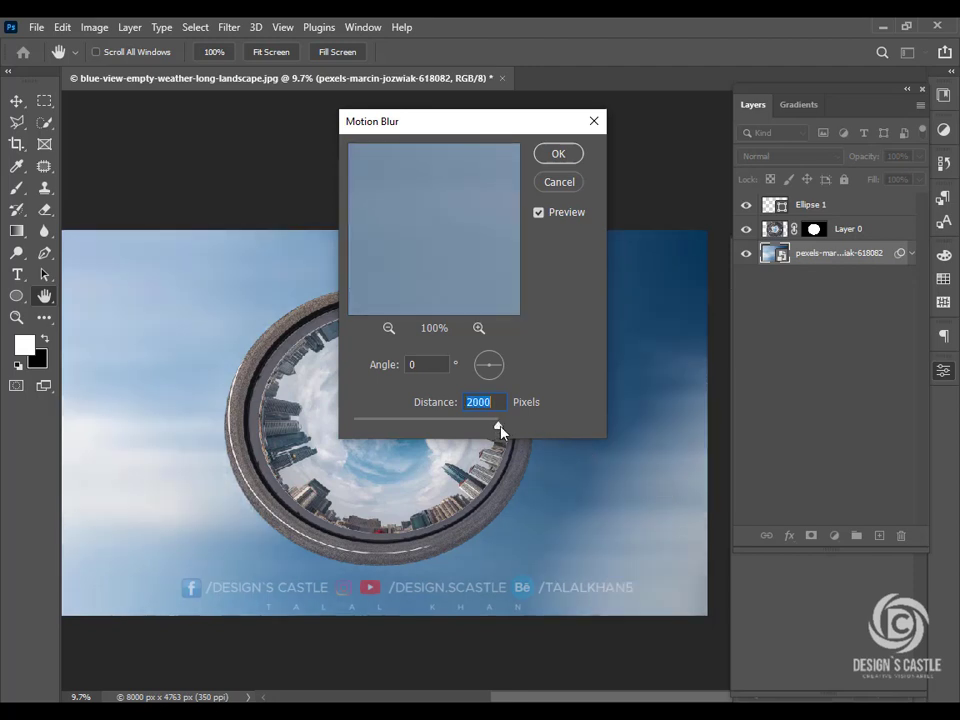
left_click(553, 154)
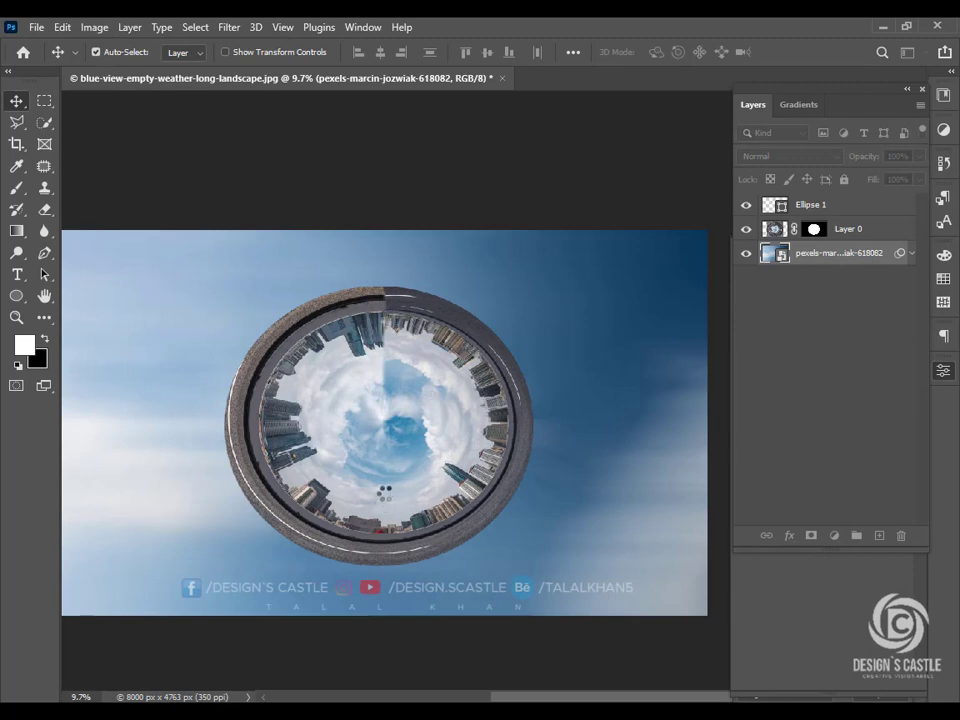
Place the birds image PngItem_201 from the Downloads folder in the document and scale it to about 33%
scroll(407, 530, "down", 4)
scroll(430, 522, "left", 2)
scroll(425, 468, "up", 1)
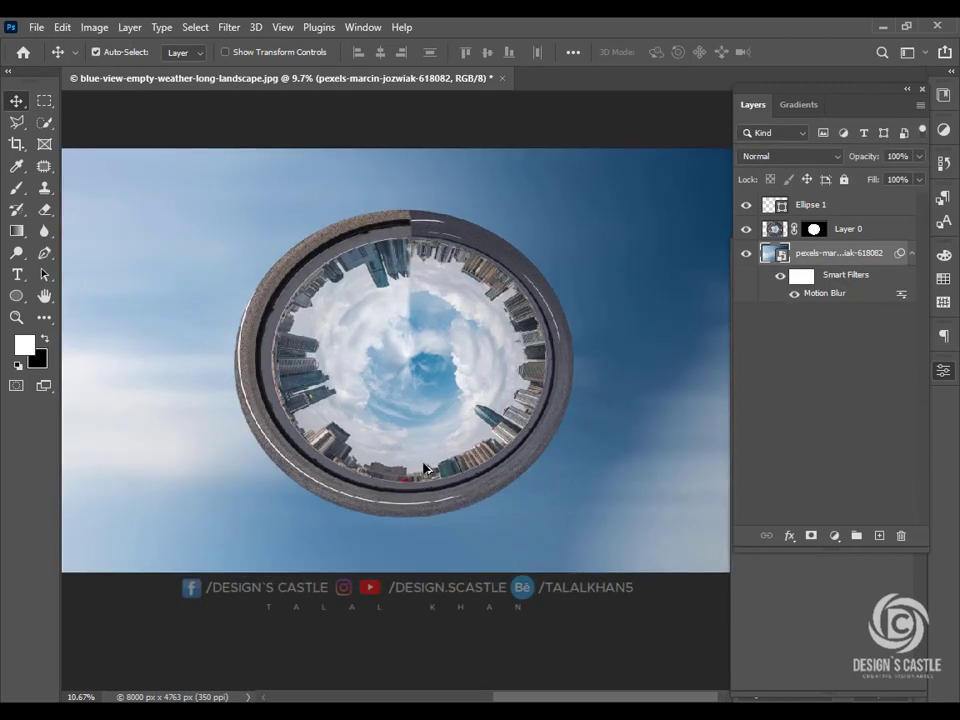
scroll(425, 468, "up", 4)
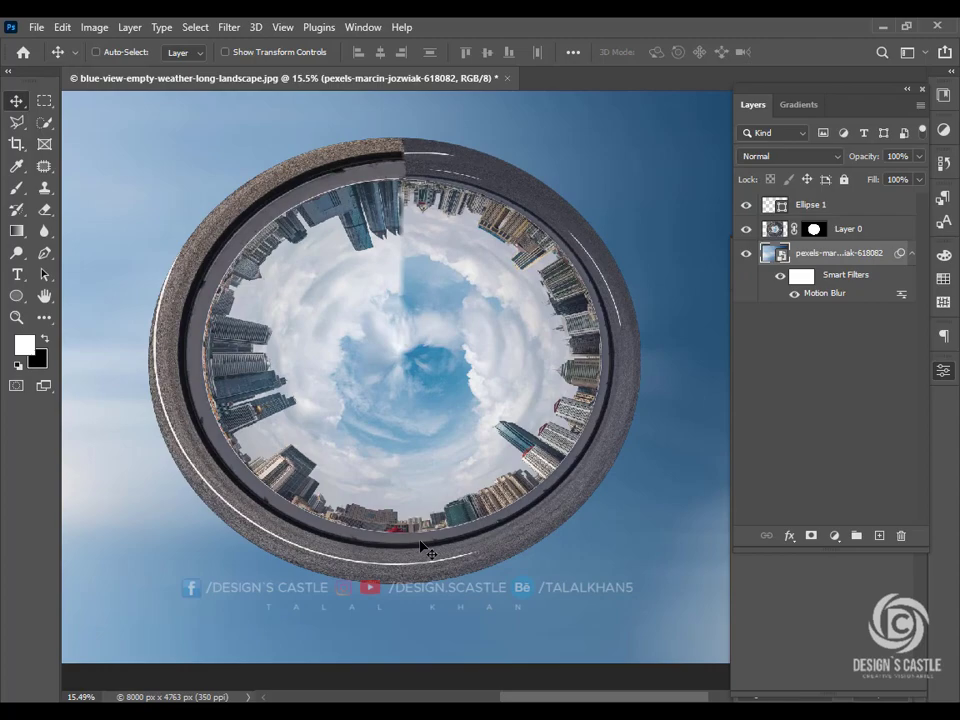
scroll(425, 548, "left", 1)
left_click(172, 715)
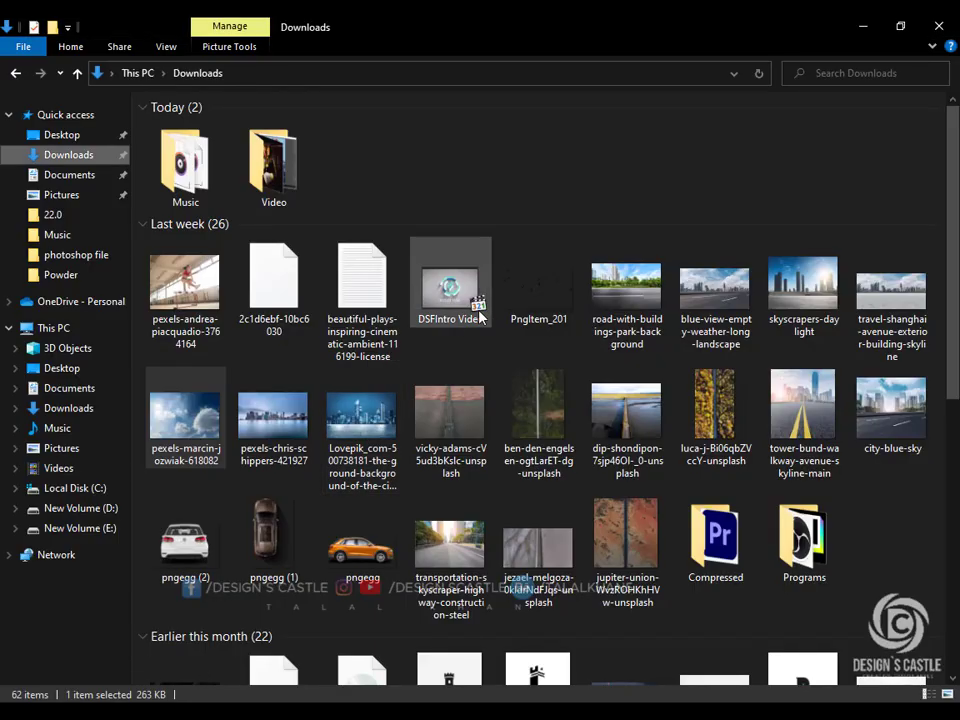
left_click_drag(538, 290, 418, 354)
scroll(455, 348, "down", 2)
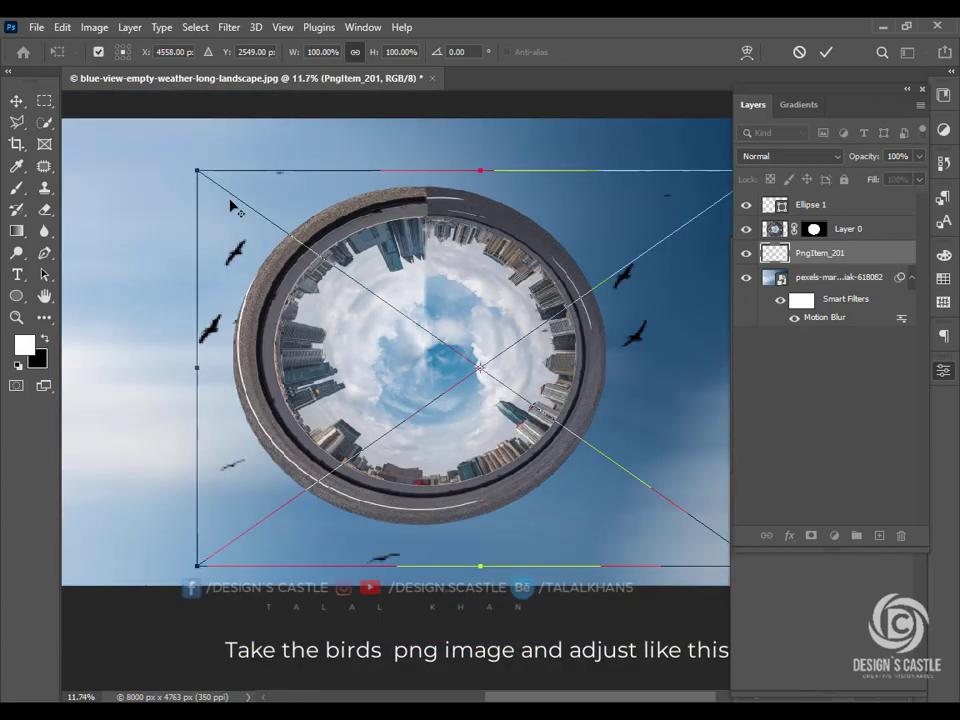
left_click_drag(201, 173, 387, 303)
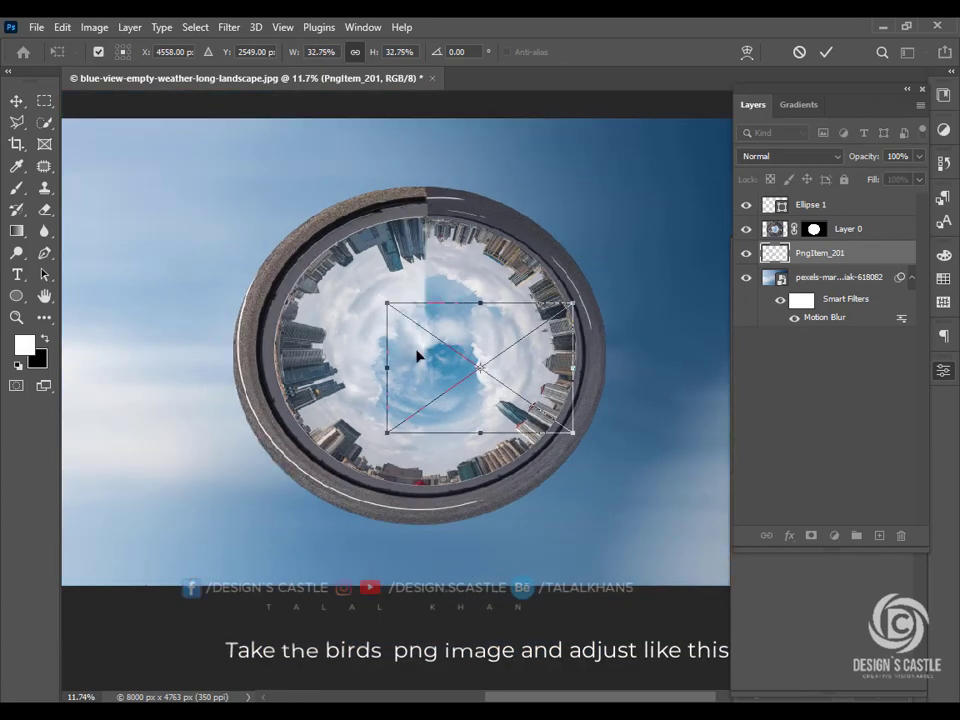
Move the birds layer above Ellipse 1 and reposition the birds at the centre of the circle, about X 4000 px, Y 2277 px
left_click_drag(837, 257, 876, 203)
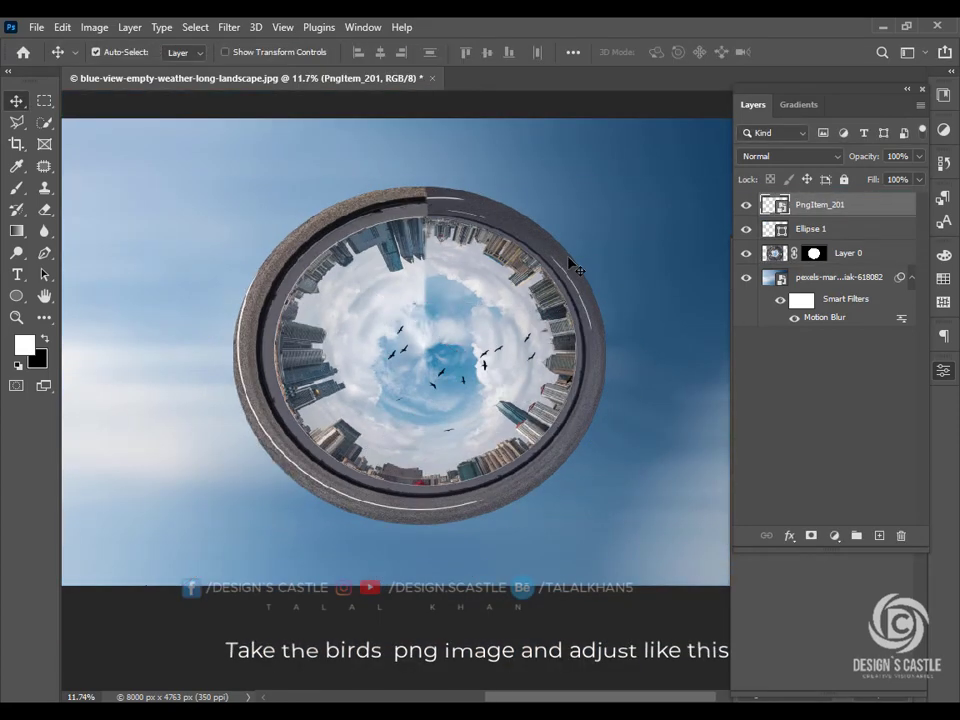
key("ctrl+t")
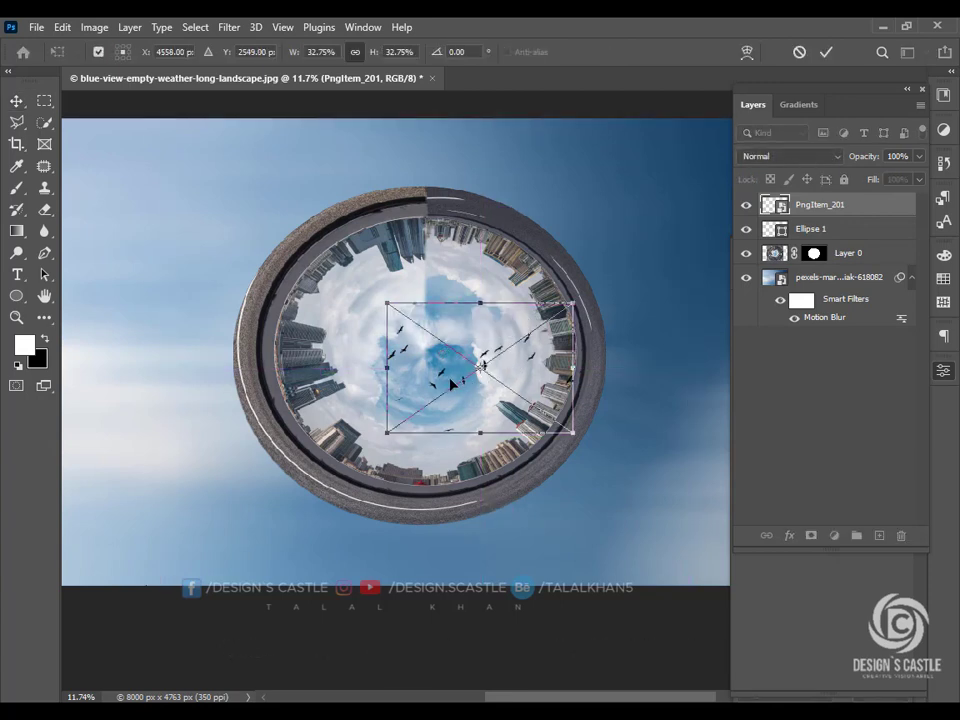
left_click_drag(454, 381, 392, 350)
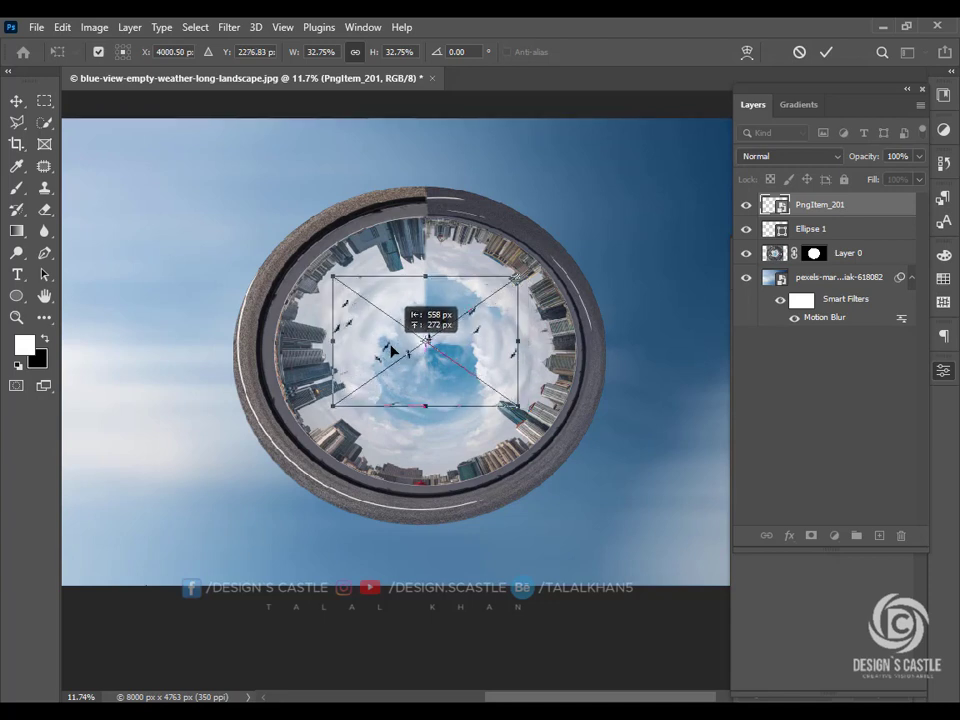
left_click(18, 106)
Place the orange car image pngegg from the Downloads folder as the top layer and scale it to about 19%
scroll(455, 402, "right", 3)
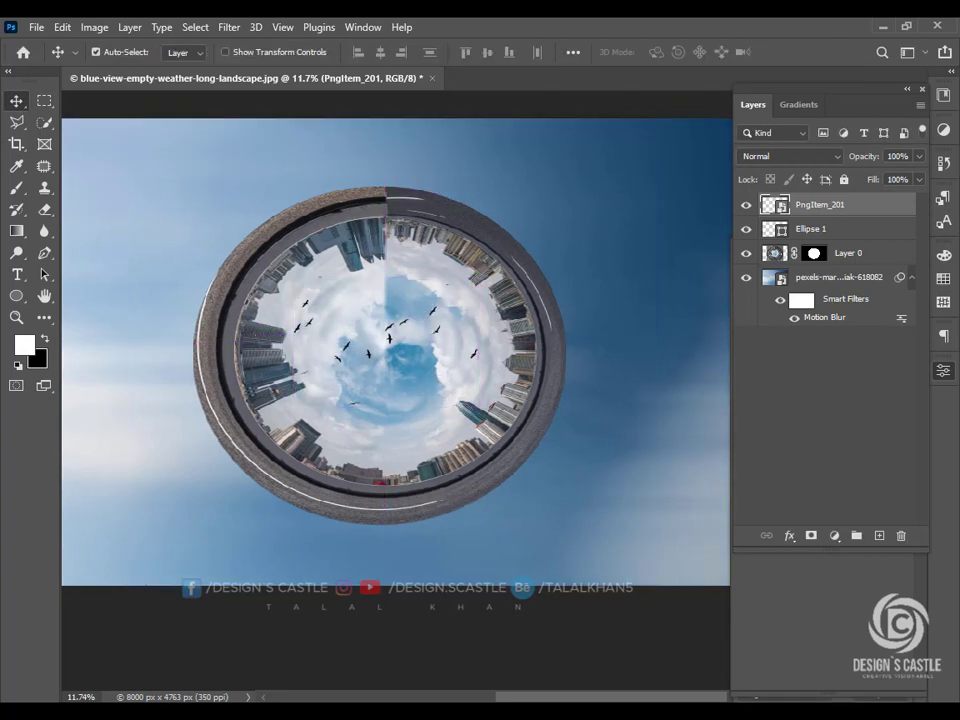
left_click(185, 710)
left_click_drag(342, 550, 384, 508)
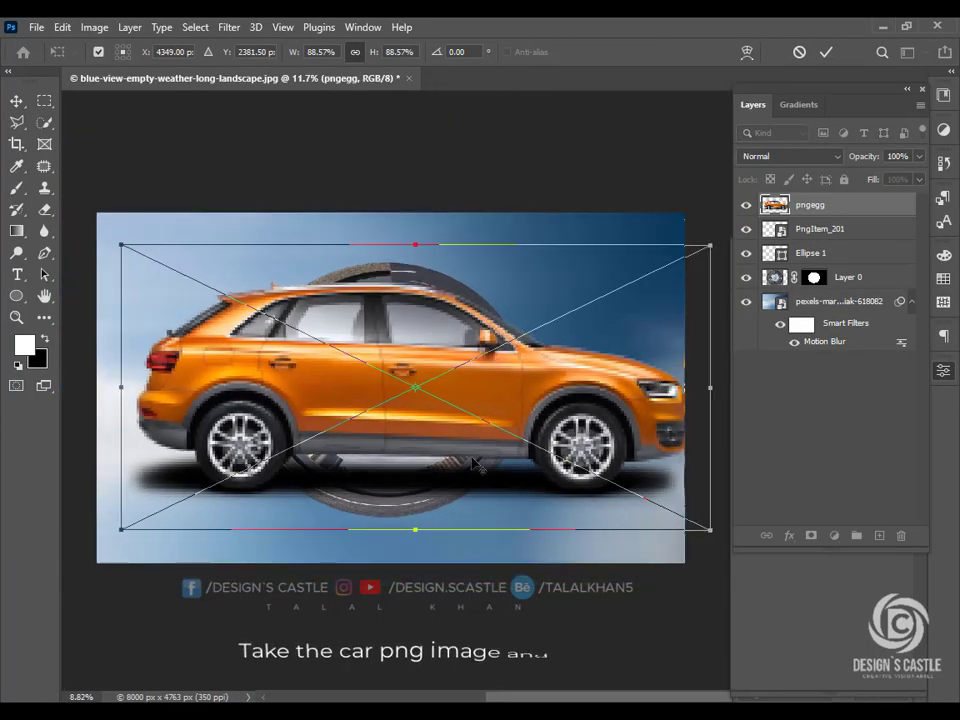
left_click_drag(712, 243, 525, 350)
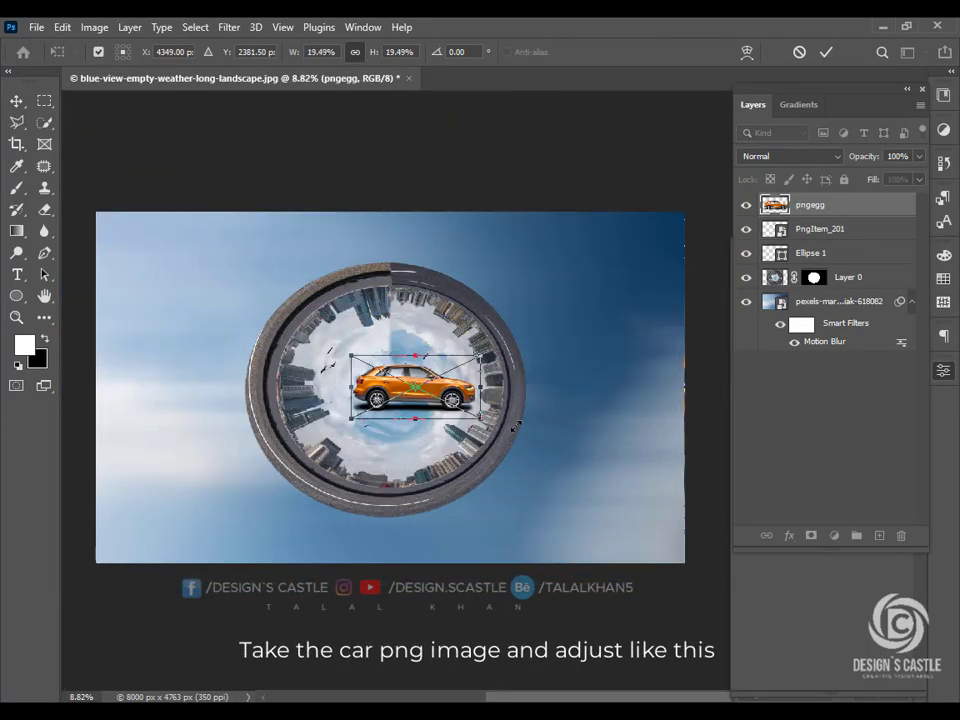
Scale the car to about 13%, rotate it to about -41° and position it on the lower-right inner rim of the road
scroll(405, 400, "up", 4)
left_click_drag(400, 390, 403, 503)
left_click_drag(522, 437, 492, 448)
left_click_drag(540, 412, 558, 368)
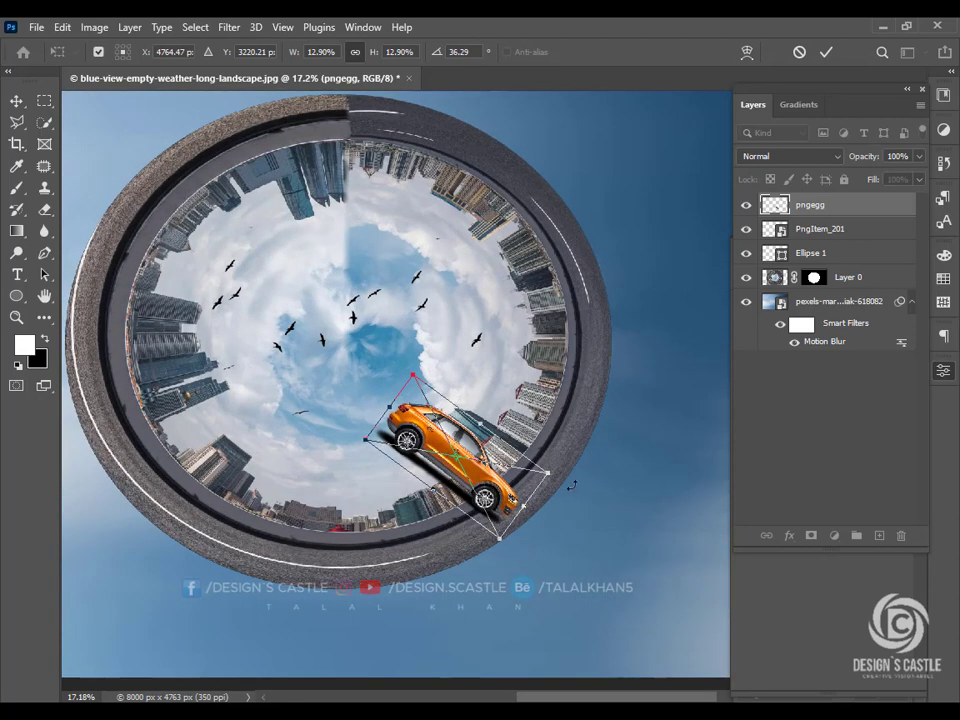
left_click_drag(568, 489, 548, 315)
left_click_drag(463, 465, 489, 455)
left_click_drag(545, 360, 531, 346)
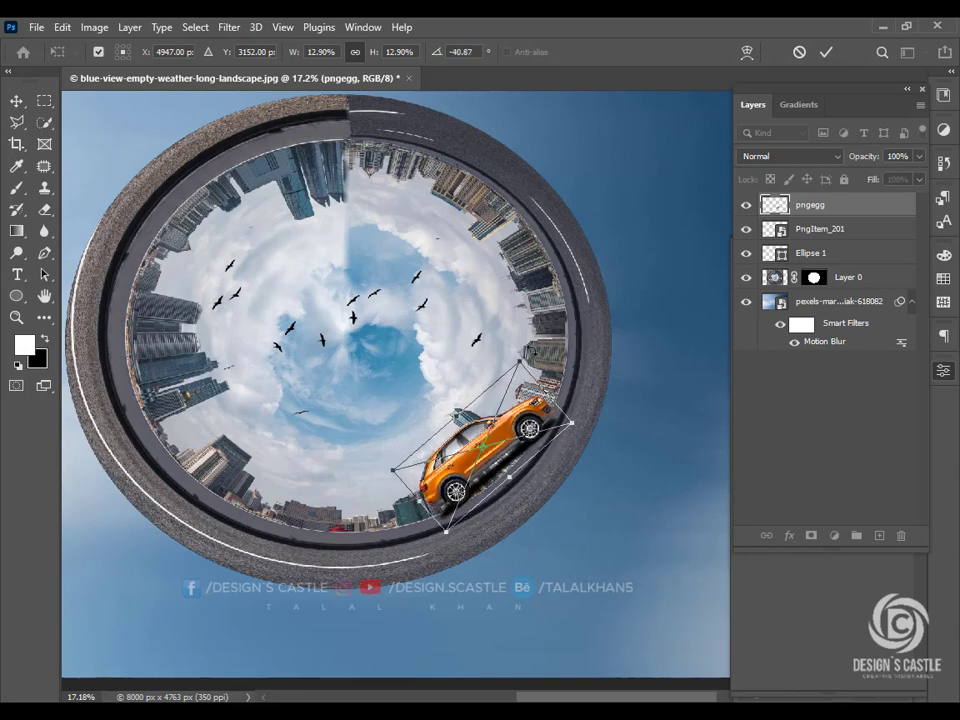
Warp the car so its underside follows the curve of the road, and apply the transformation
right_click(553, 445)
left_click(534, 273)
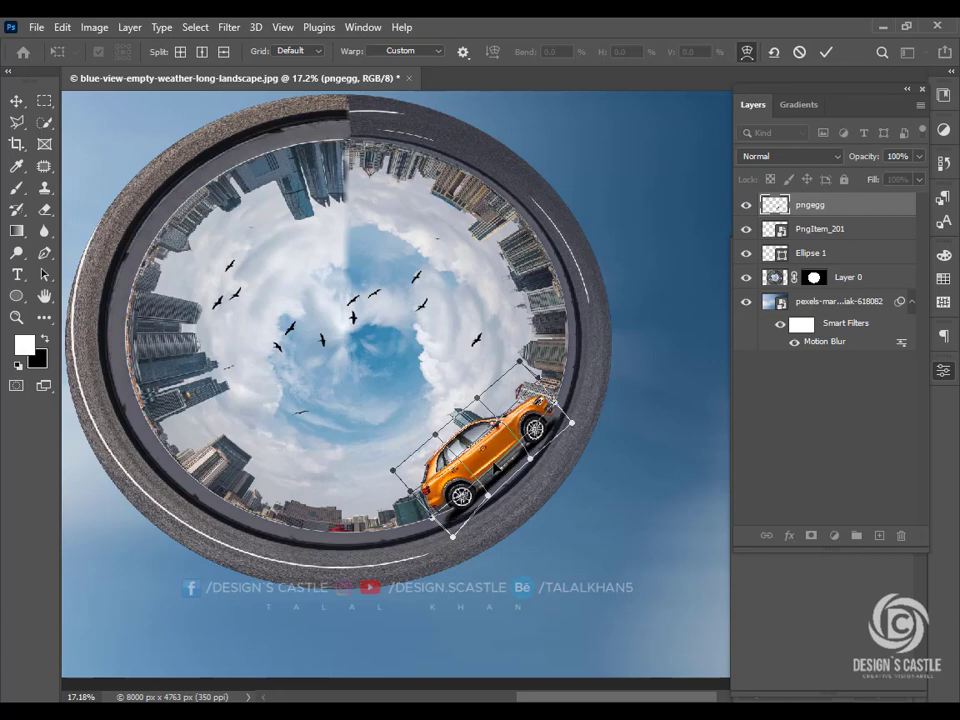
left_click(16, 107)
left_click_drag(363, 383, 417, 316)
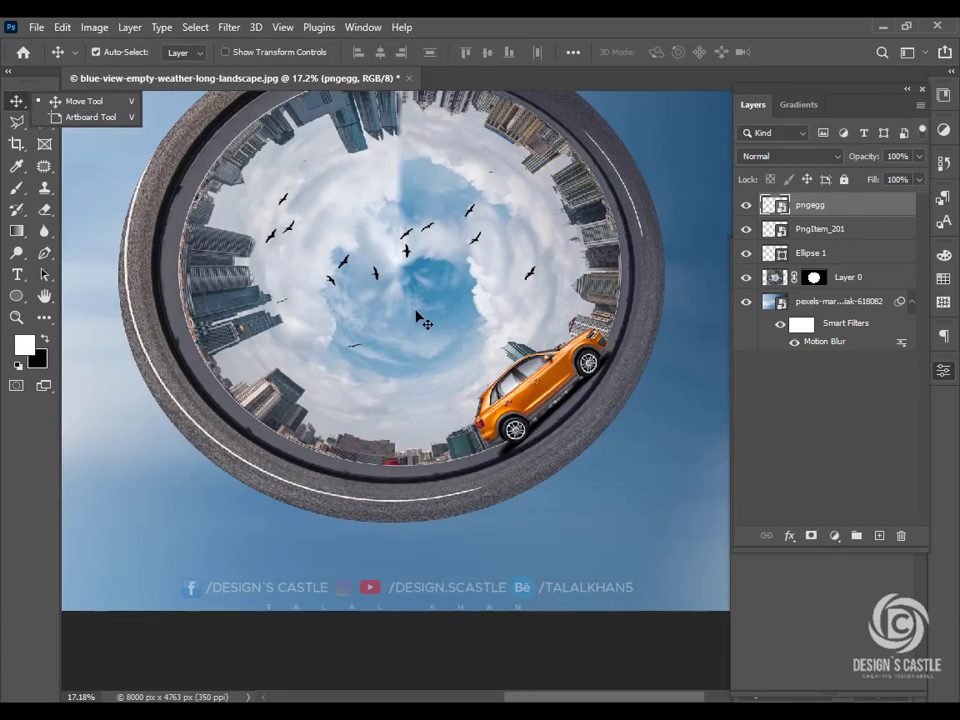
scroll(490, 318, "down", 2)
scroll(497, 433, "left", 3)
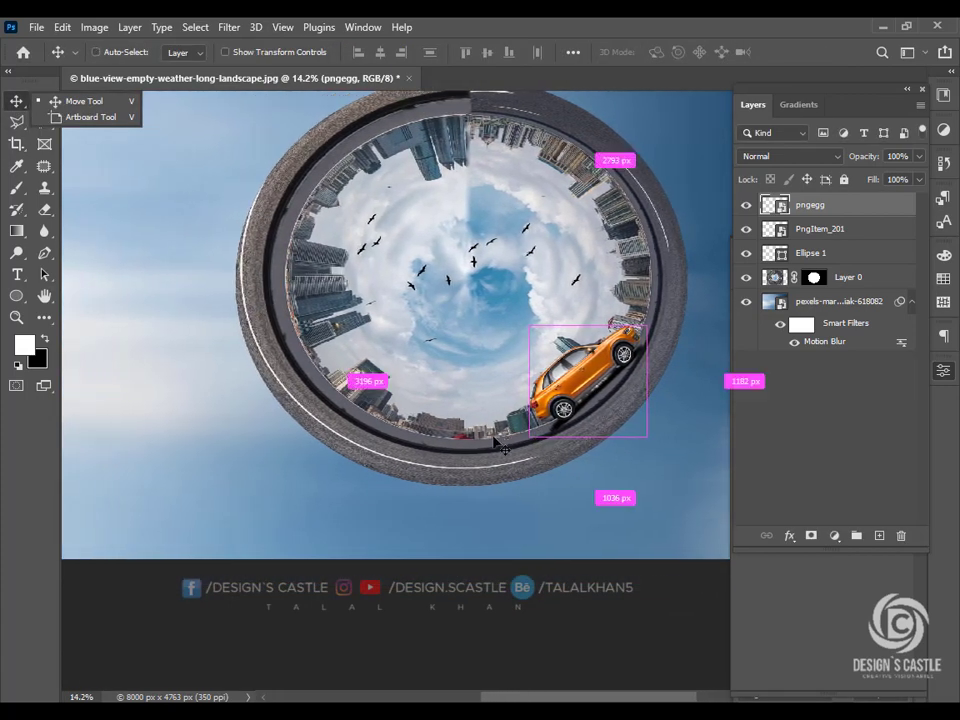
scroll(462, 472, "up", 3)
scroll(400, 500, "right", 3)
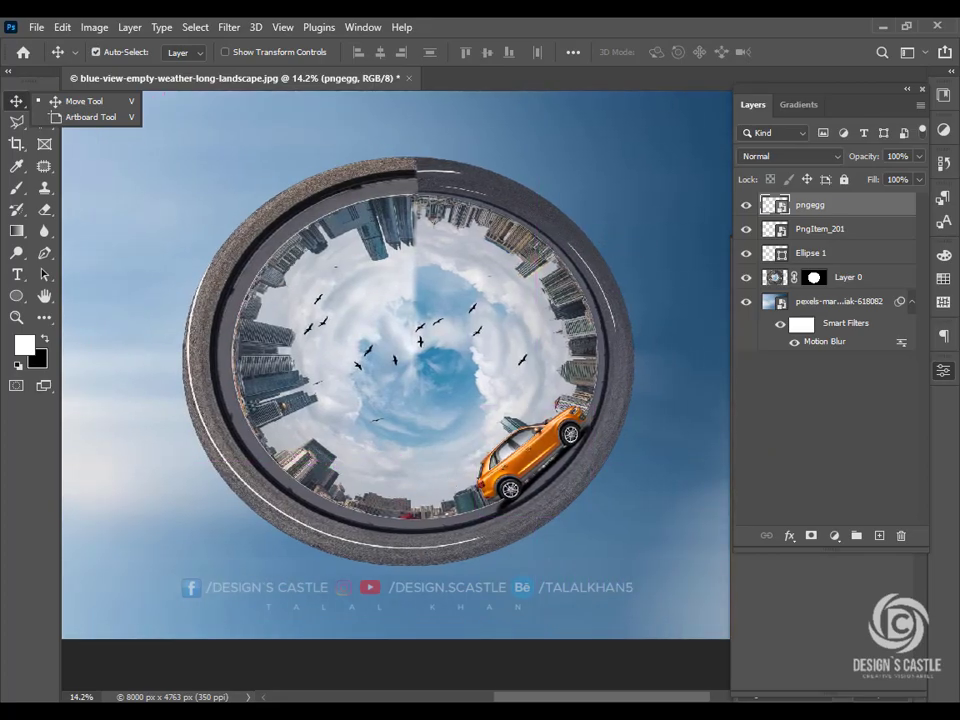
Switch to the Chrome browser and search Google for "lens flare" in a new tab
key("alt+Tab")
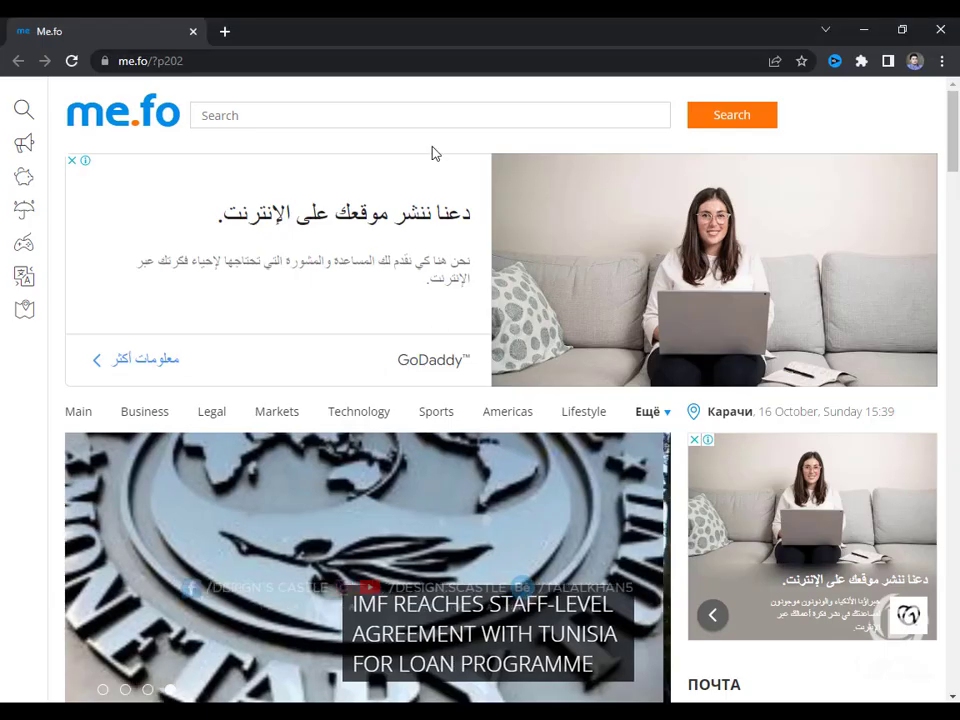
left_click(225, 32)
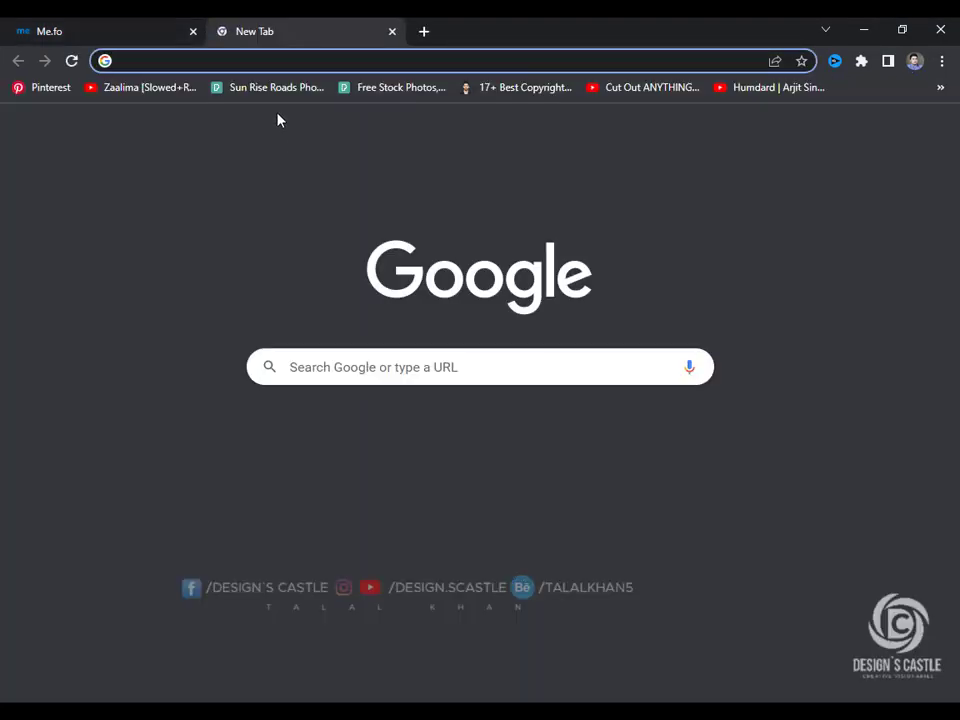
left_click(337, 364)
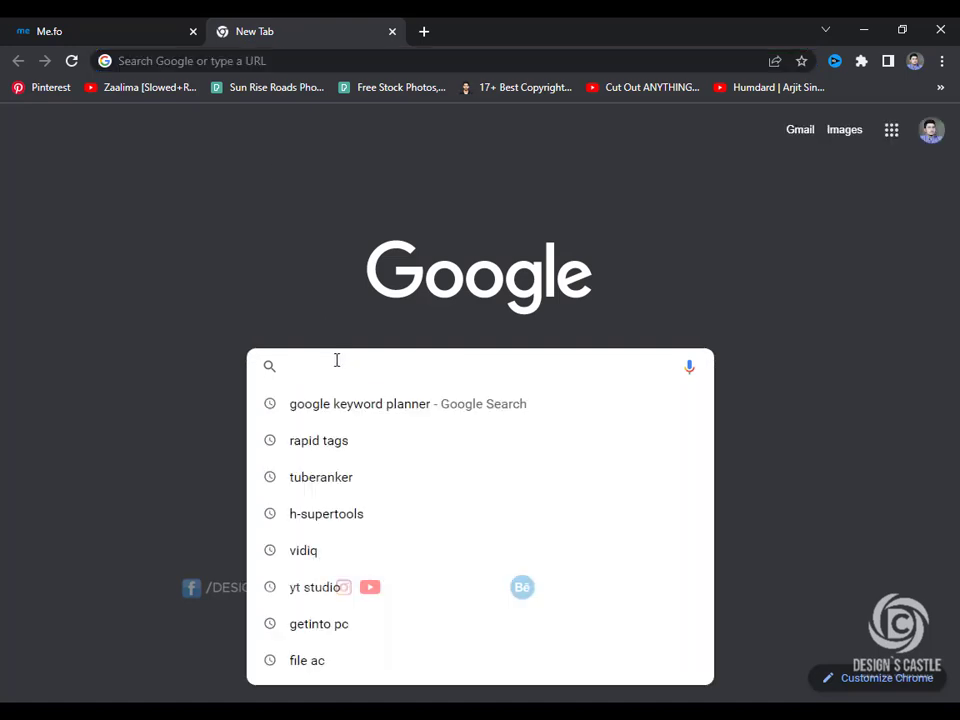
type("lens fla")
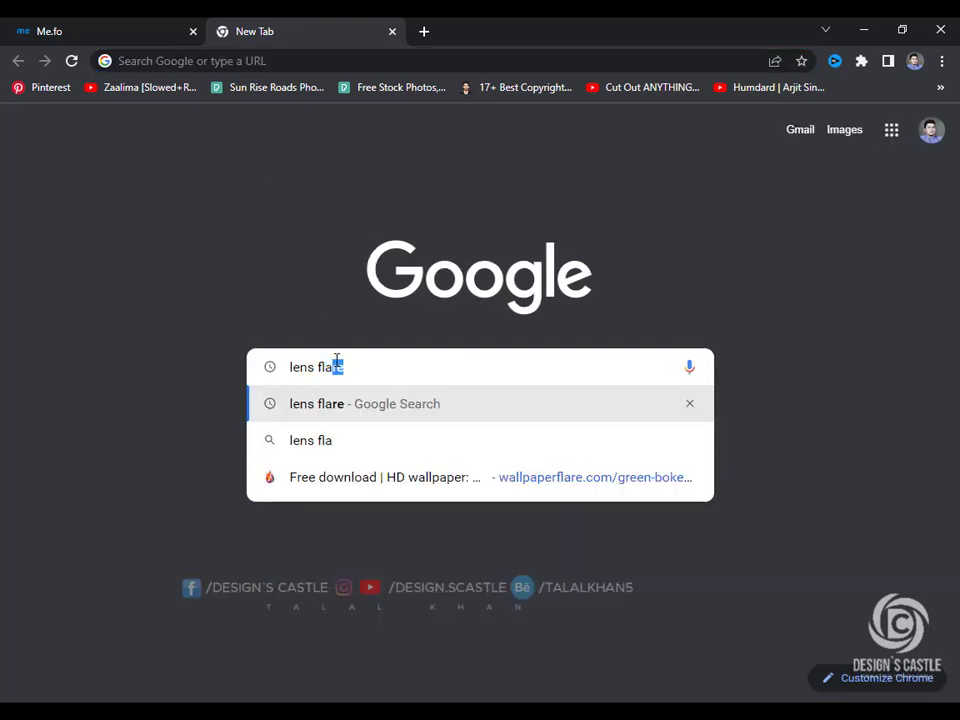
type("re")
key("Return")
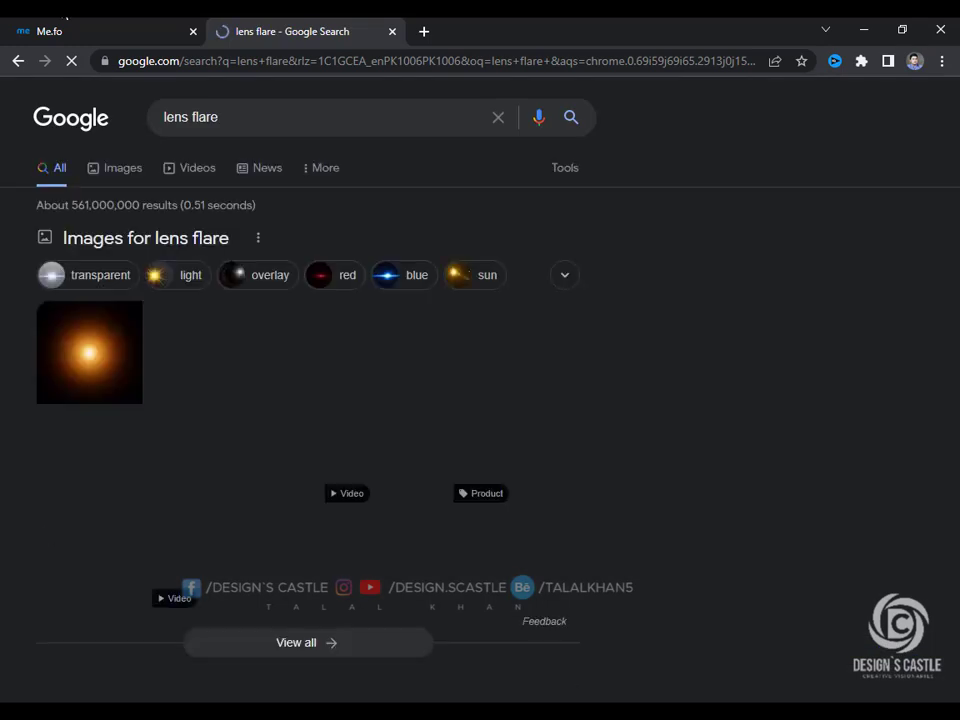
Open the preview of the first lens flare result, the round orange glow on black, and copy the image
left_click(101, 369)
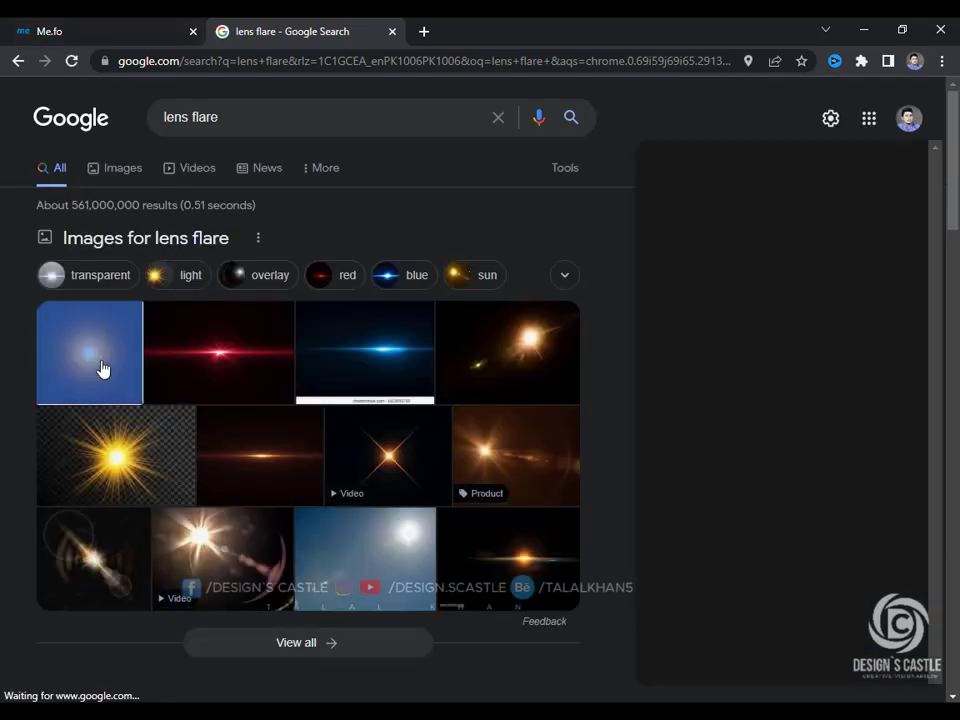
right_click(712, 284)
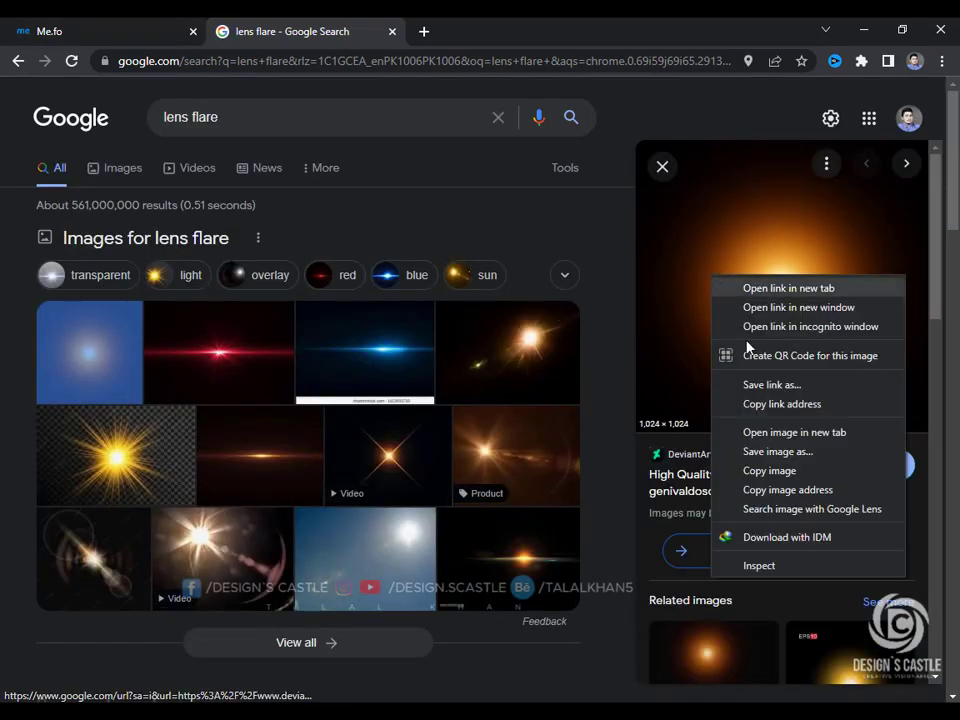
left_click(775, 470)
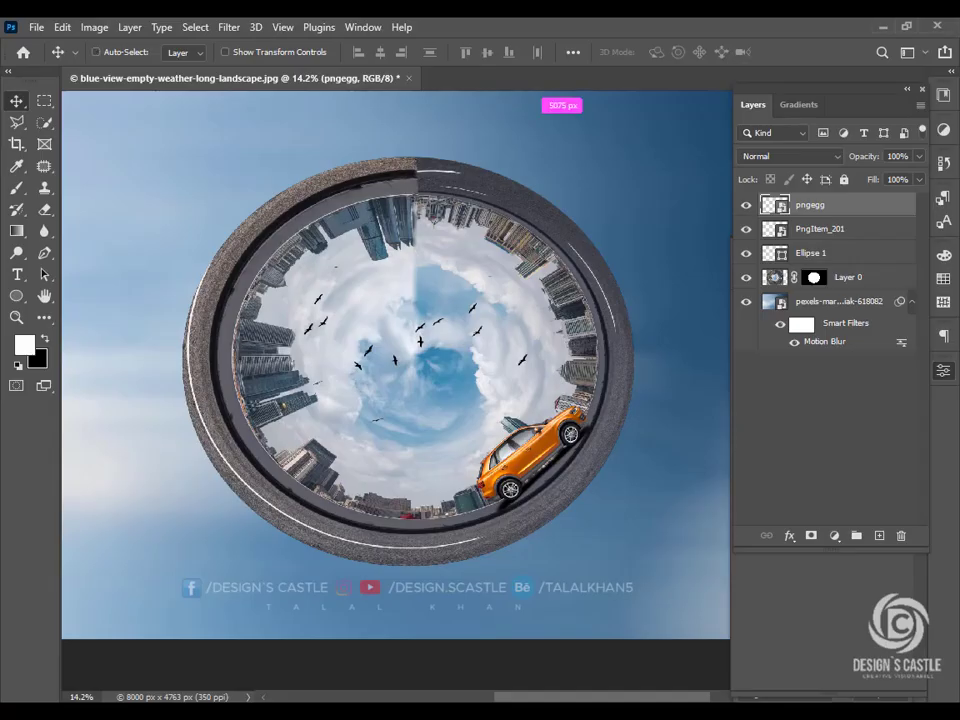
Paste the lens flare into the Photoshop composite as the top layer, move it left of the circle's centre and scale it to about 178%
key("ctrl+v")
left_click_drag(466, 395, 376, 375)
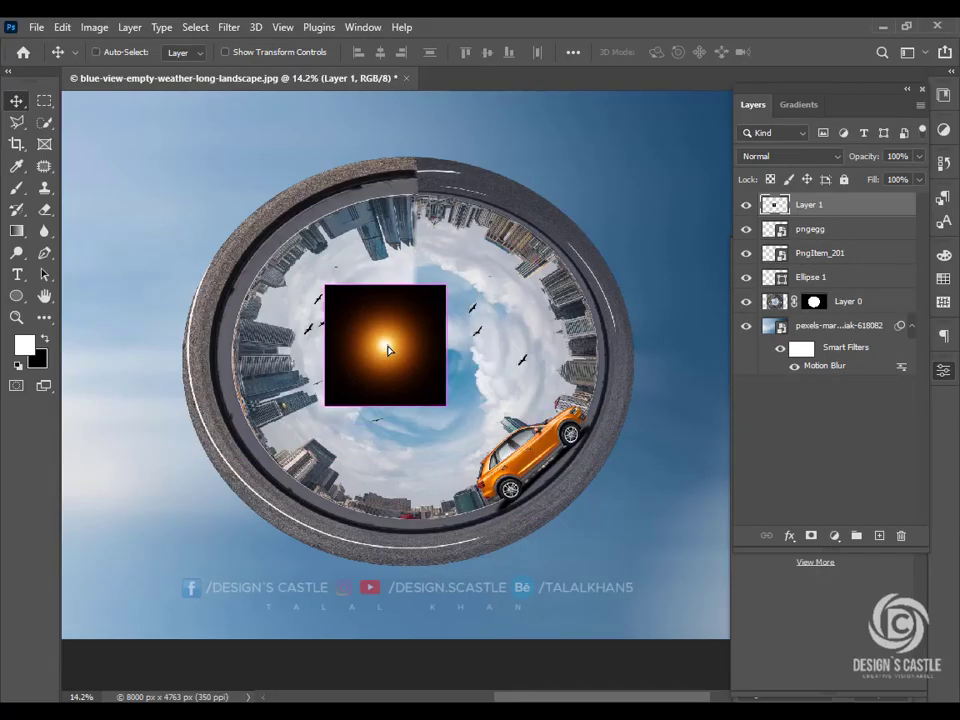
key("ctrl+t")
left_click_drag(450, 408, 403, 398)
Set the flare layer's blend mode to Screen, scale it to about 212%, position it near X 3428 px, Y 1996 px, and apply the transformation
left_click(805, 156)
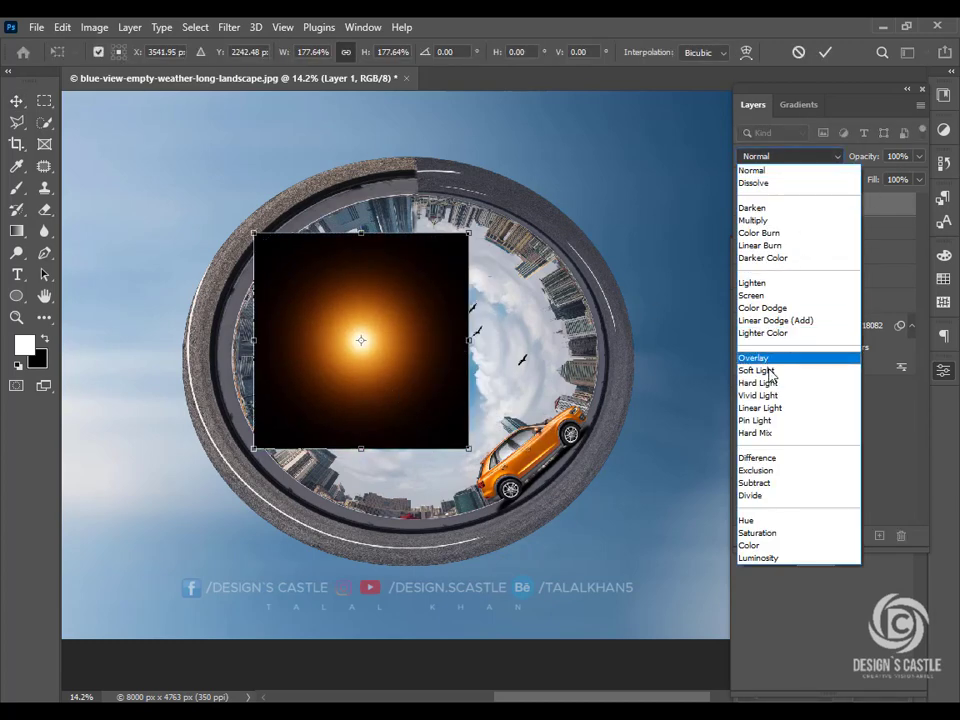
left_click(759, 296)
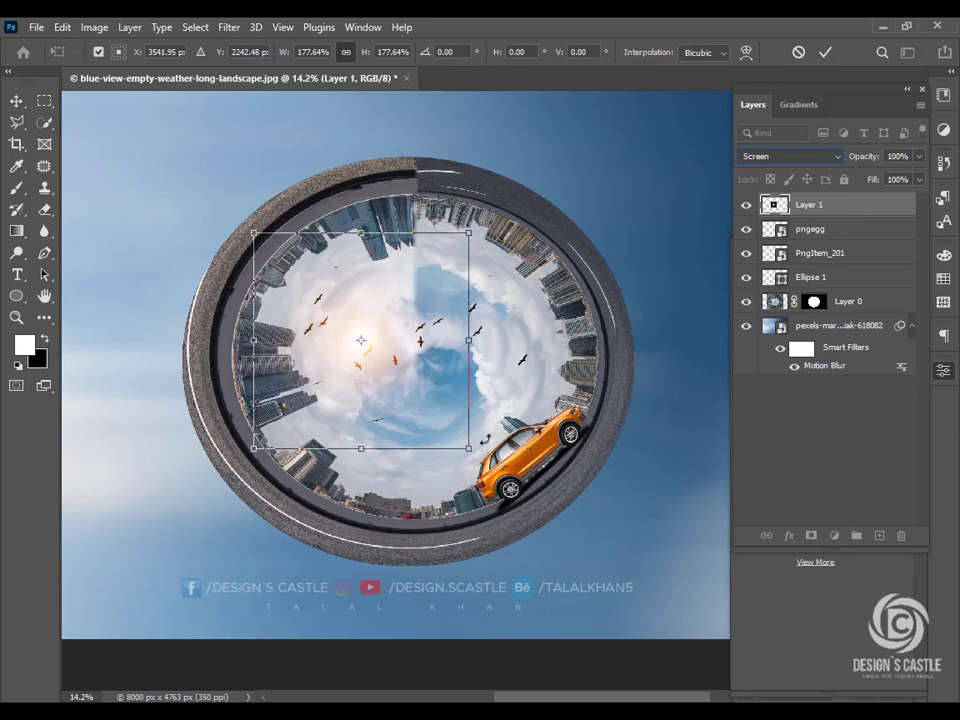
left_click_drag(471, 450, 489, 469)
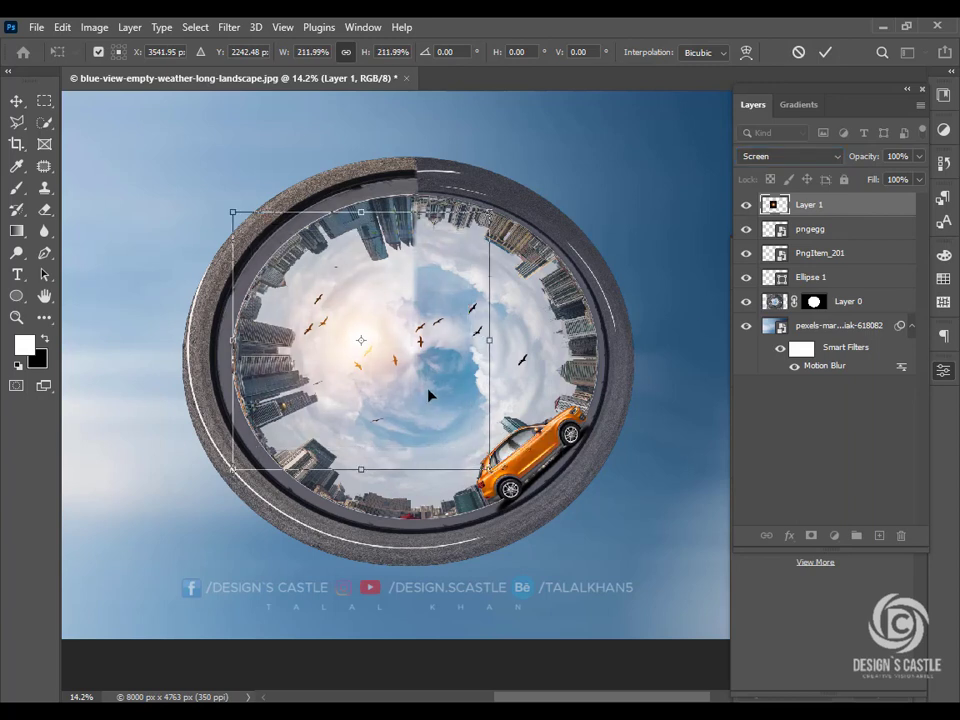
left_click_drag(429, 394, 418, 366)
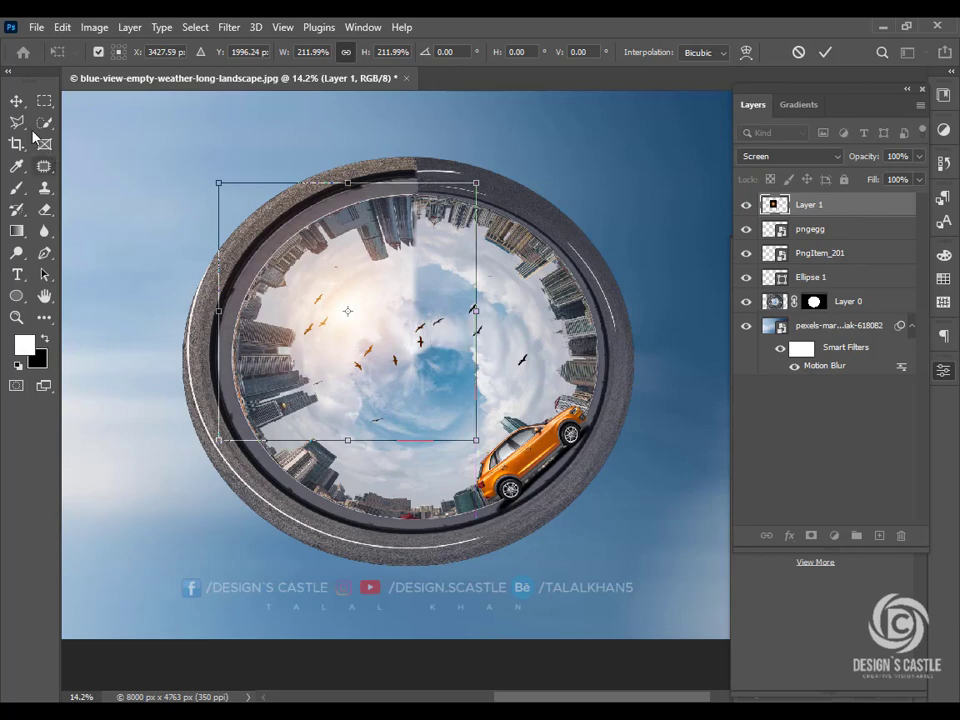
key("Return")
Move the lens flare about 77 px left and 56 px up, towards the upper-left skyline inside the circle
scroll(433, 452, "down", 2)
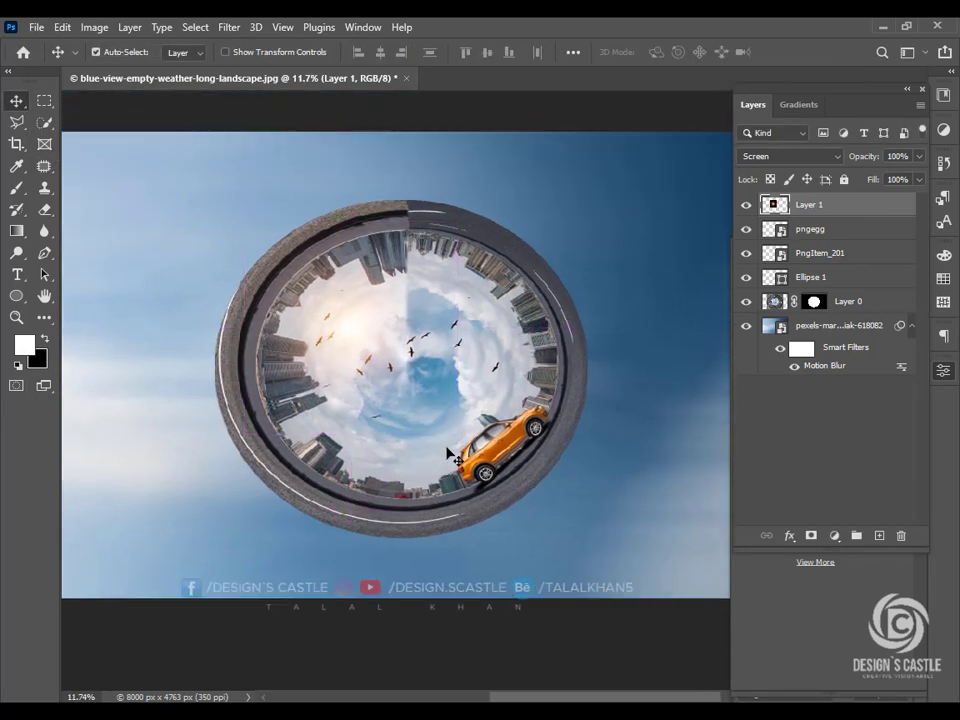
scroll(446, 421, "down", 1)
scroll(444, 423, "right", 1)
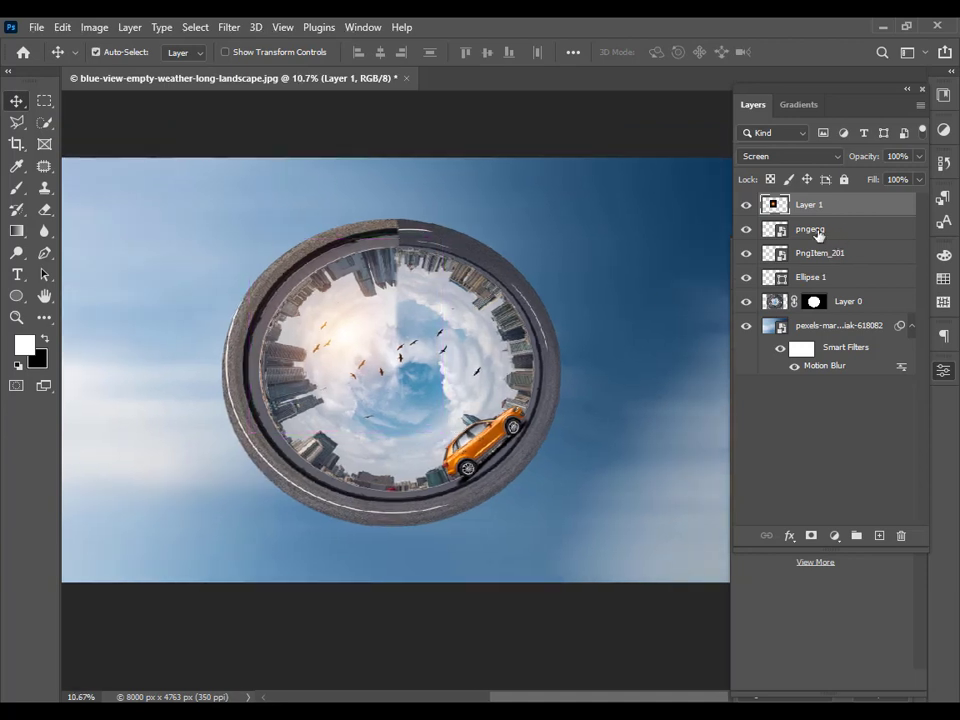
scroll(536, 439, "up", 2)
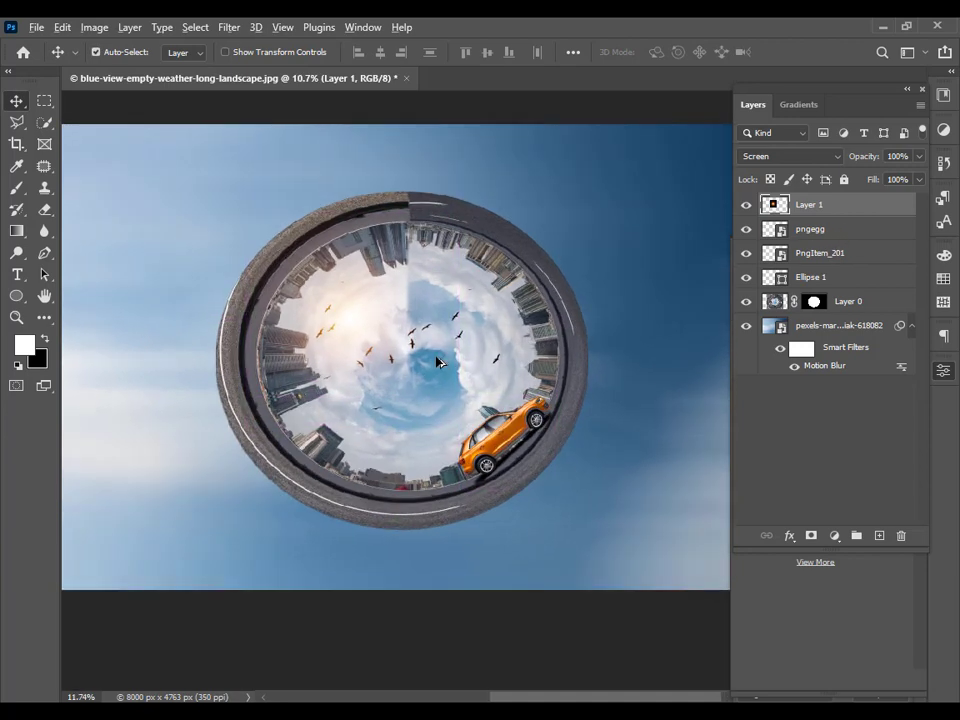
scroll(437, 362, "up", 3)
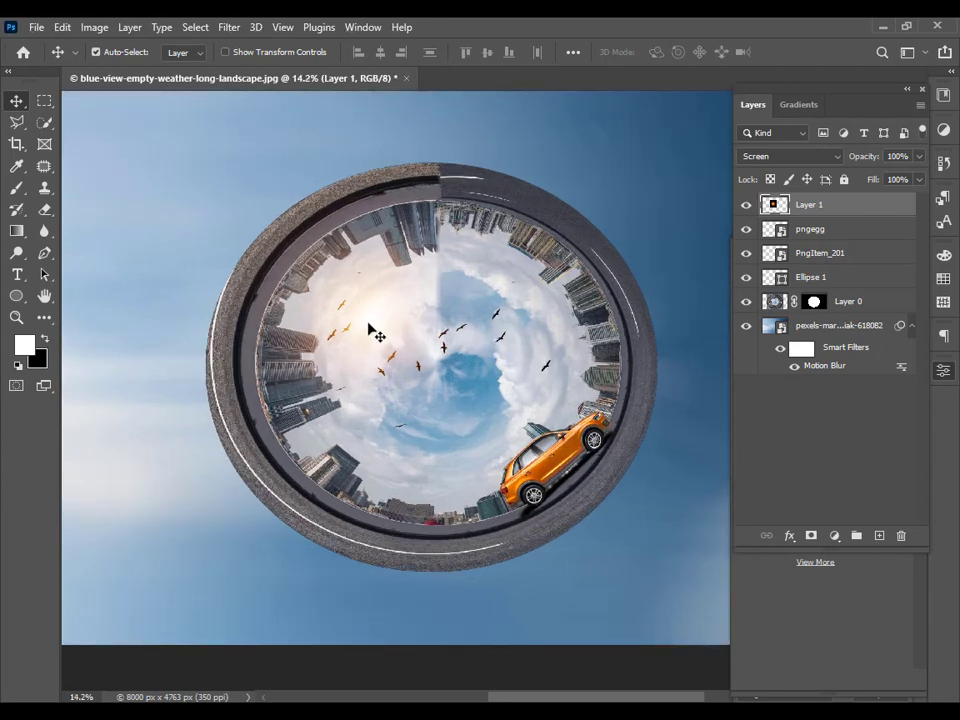
left_click_drag(372, 329, 357, 317)
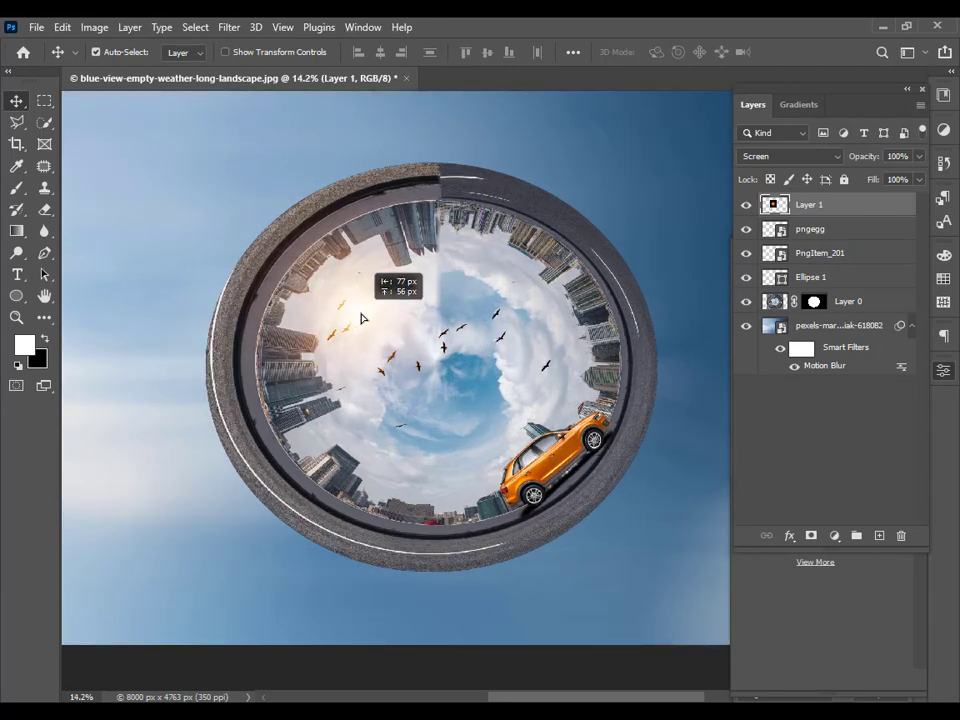
scroll(400, 470, "down", 3)
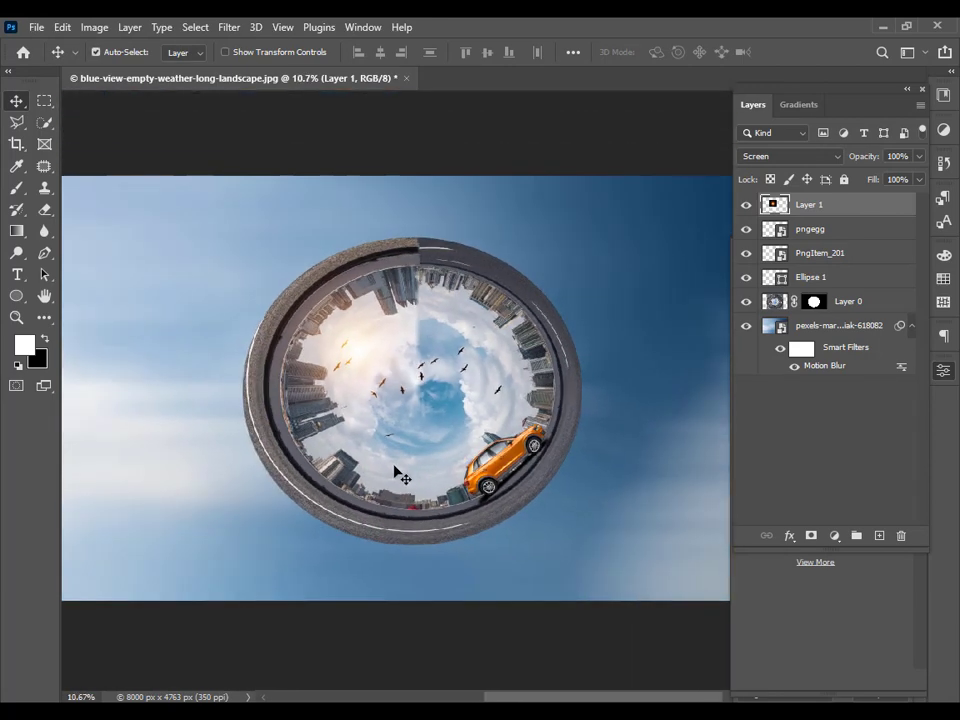
scroll(427, 522, "left", 1)
scroll(427, 522, "right", 1)
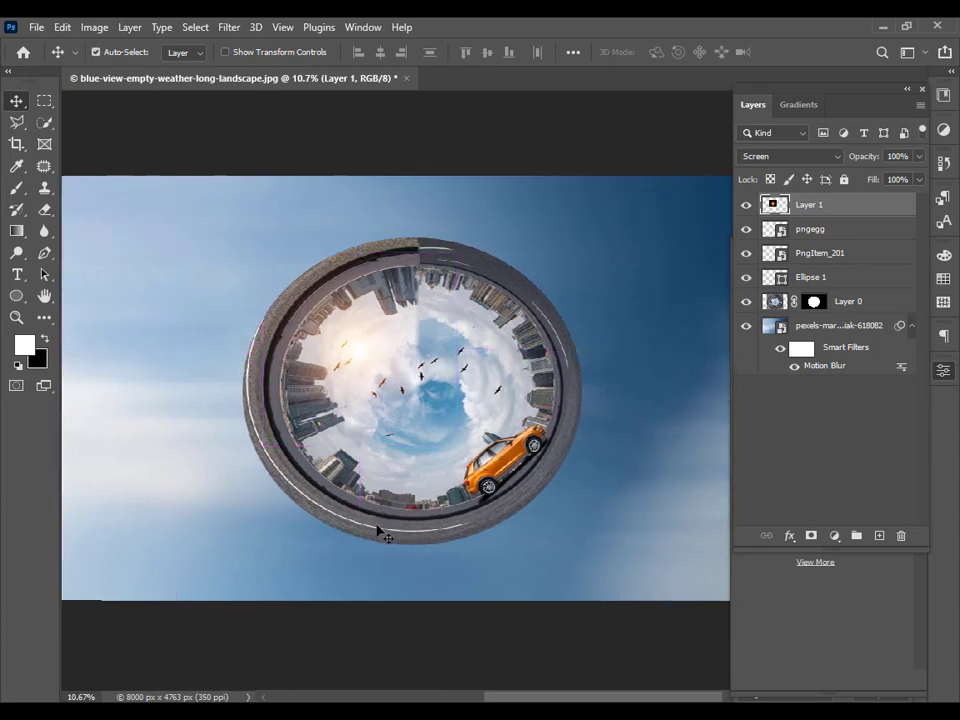